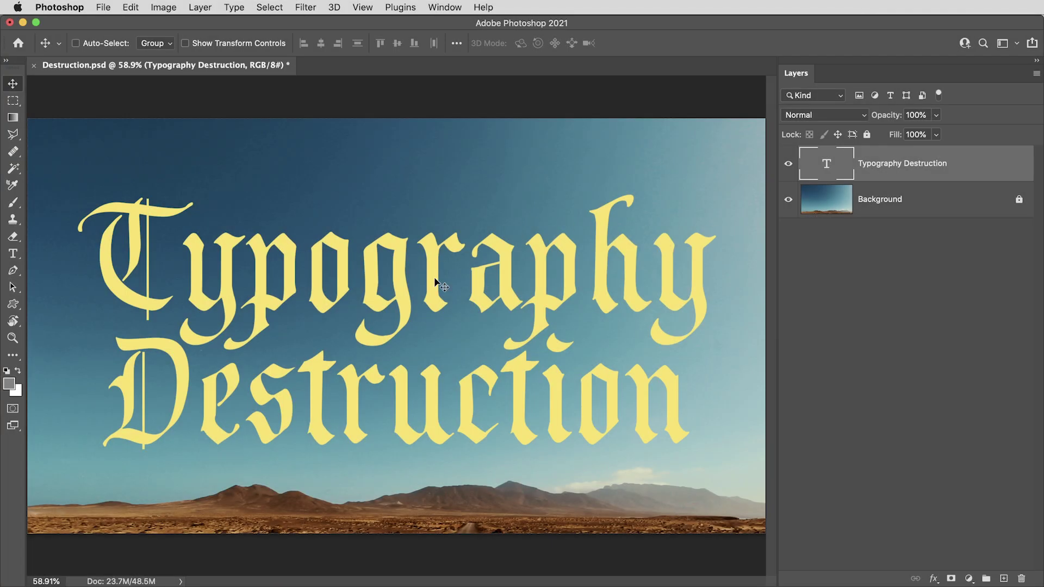
Step: Hide and reshow the Background photo layer, then select the Typography Destruction text layer
{"action": "left_click", "coordinate": [939, 206]}
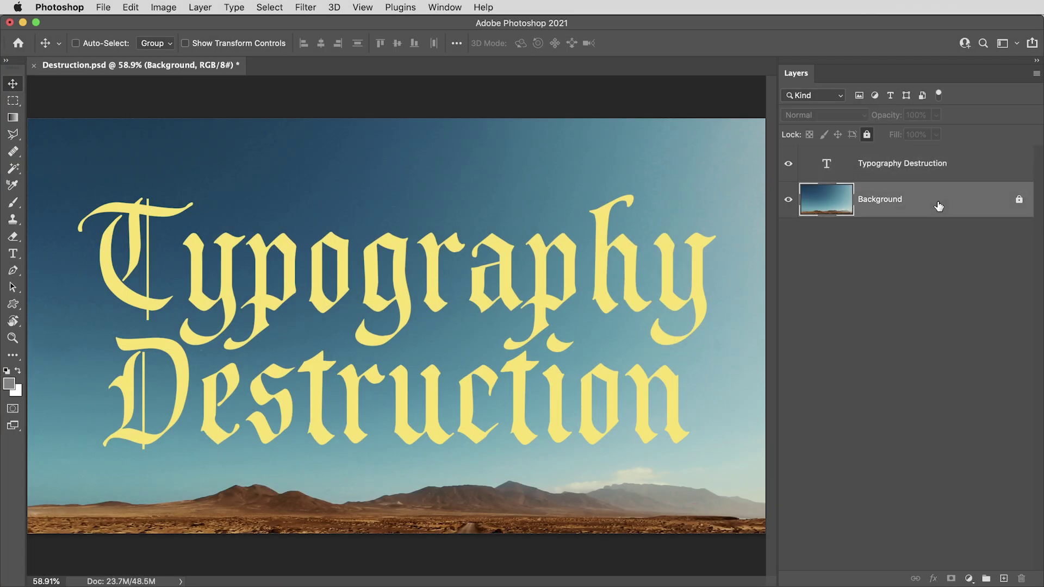
{"action": "left_click", "coordinate": [786, 203]}
{"action": "left_click", "coordinate": [788, 201]}
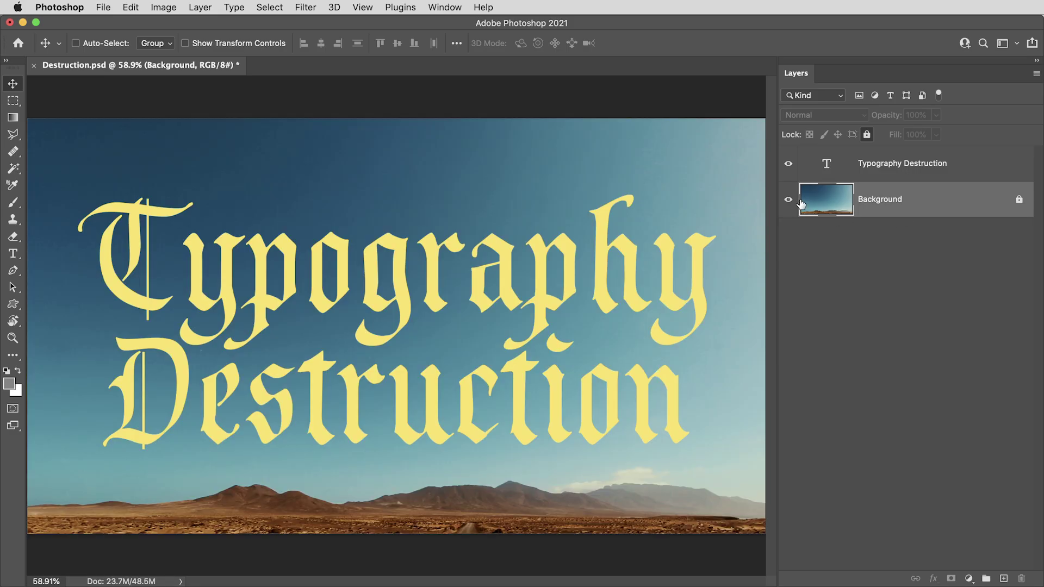
{"action": "left_click", "coordinate": [969, 171]}
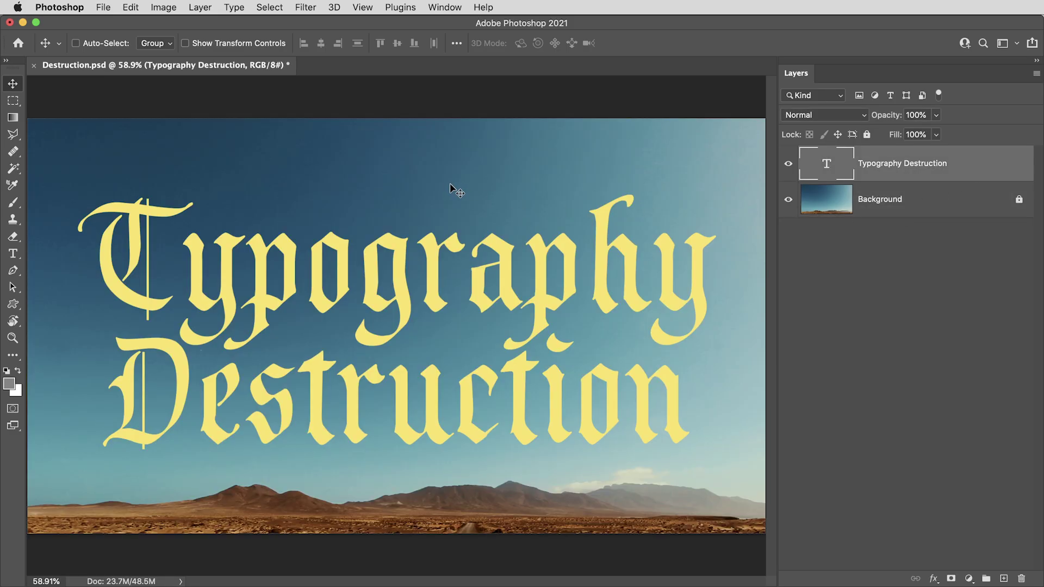
Step: Create a new blank document 1024 px wide by 1024 px high
{"action": "left_click", "coordinate": [110, 6]}
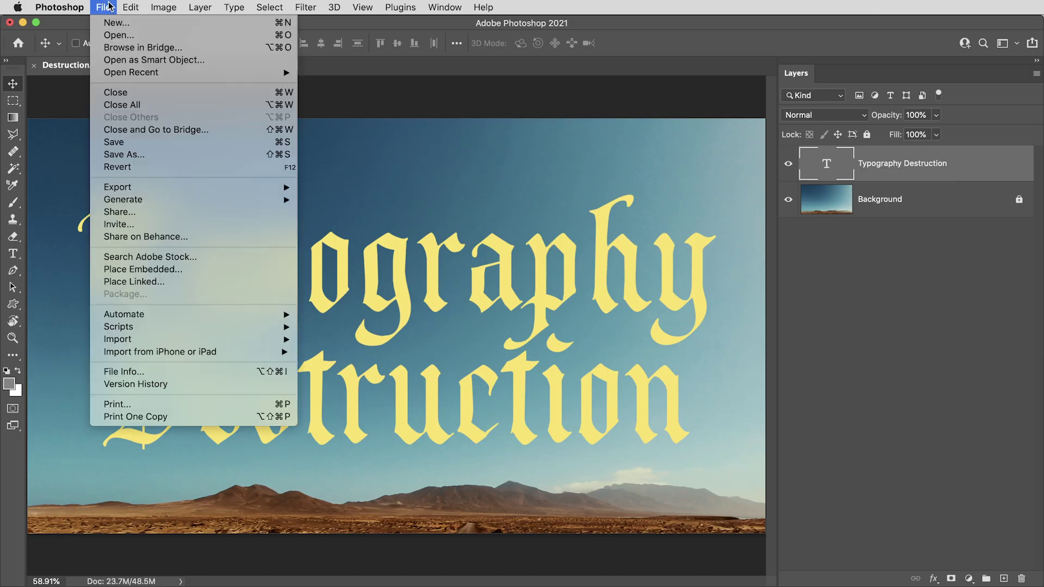
{"action": "left_click", "coordinate": [112, 24]}
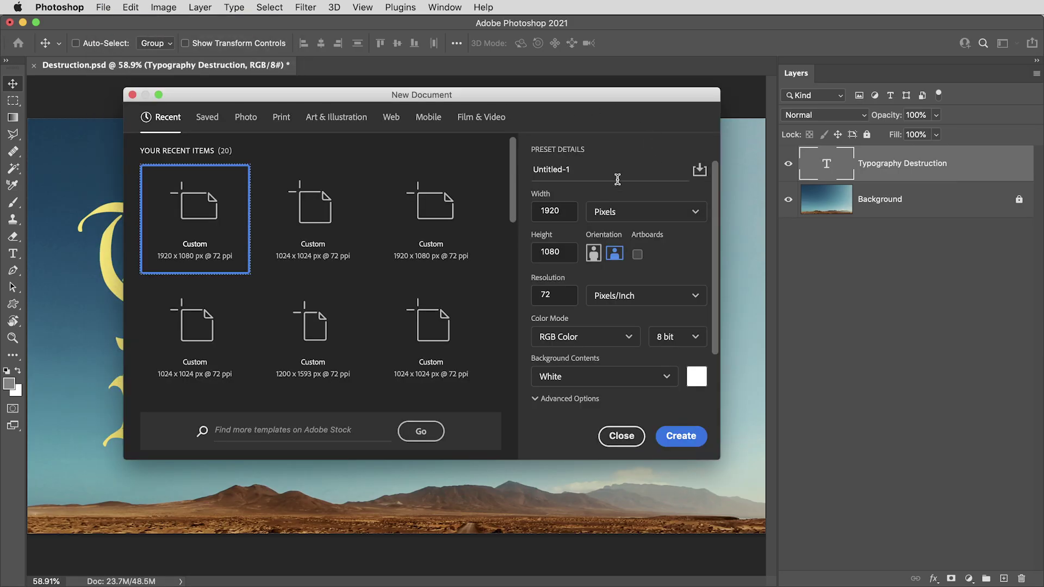
{"action": "double_click", "coordinate": [571, 211]}
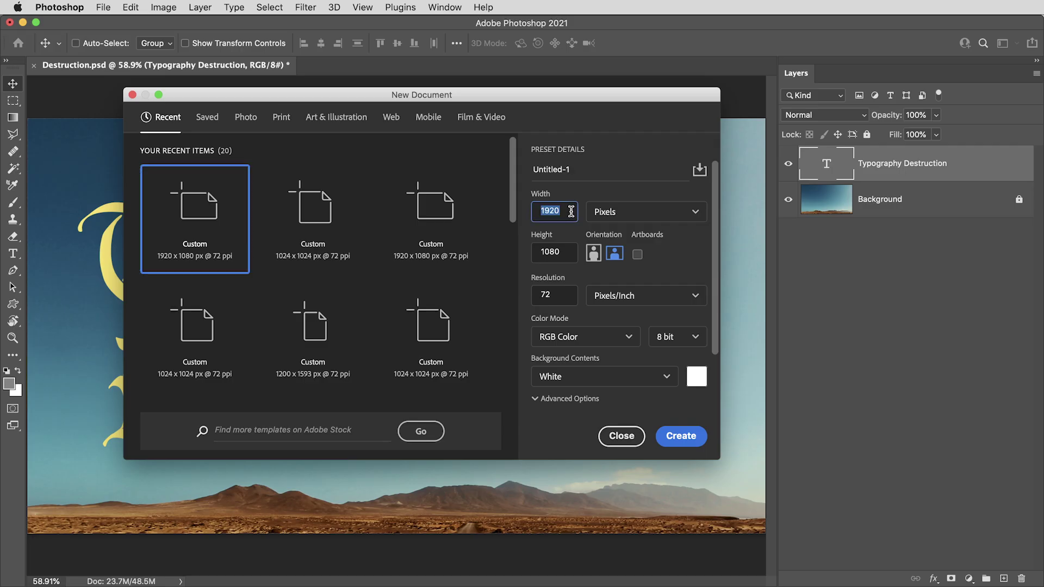
{"action": "type", "text": "1"}
{"action": "key", "text": "Tab"}
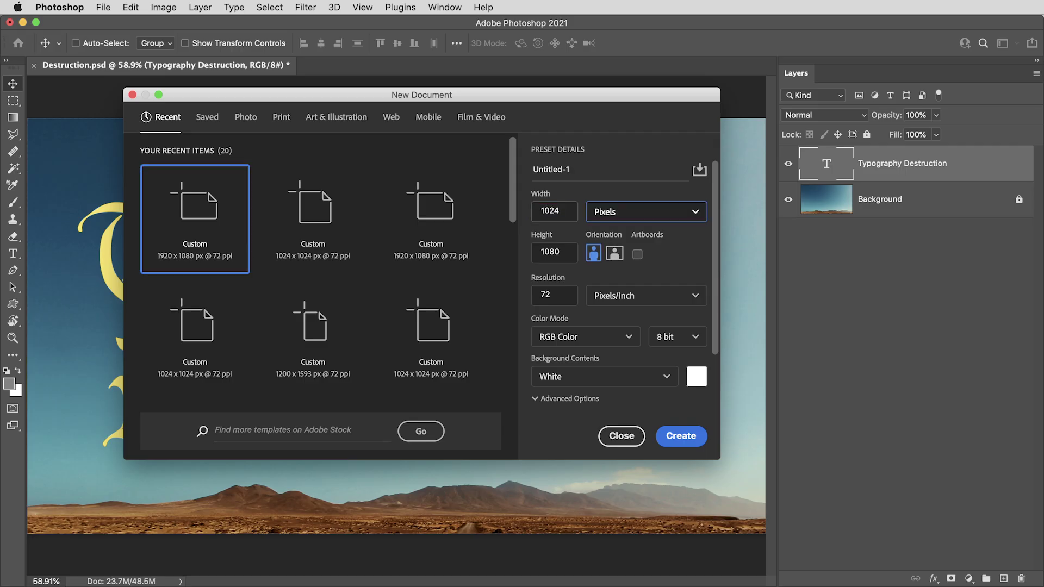
{"action": "type", "text": "10"}
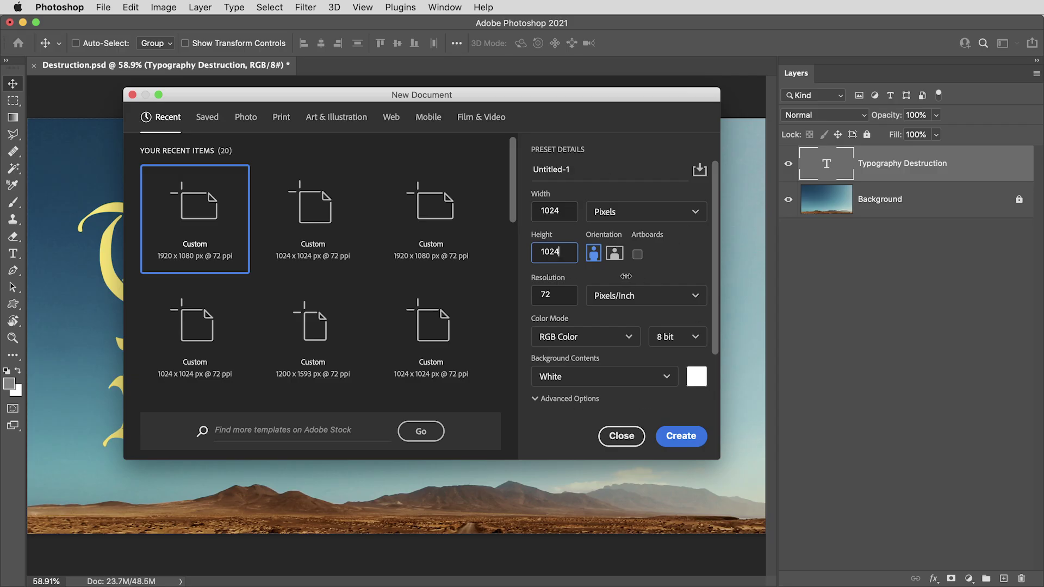
{"action": "left_click", "coordinate": [686, 436]}
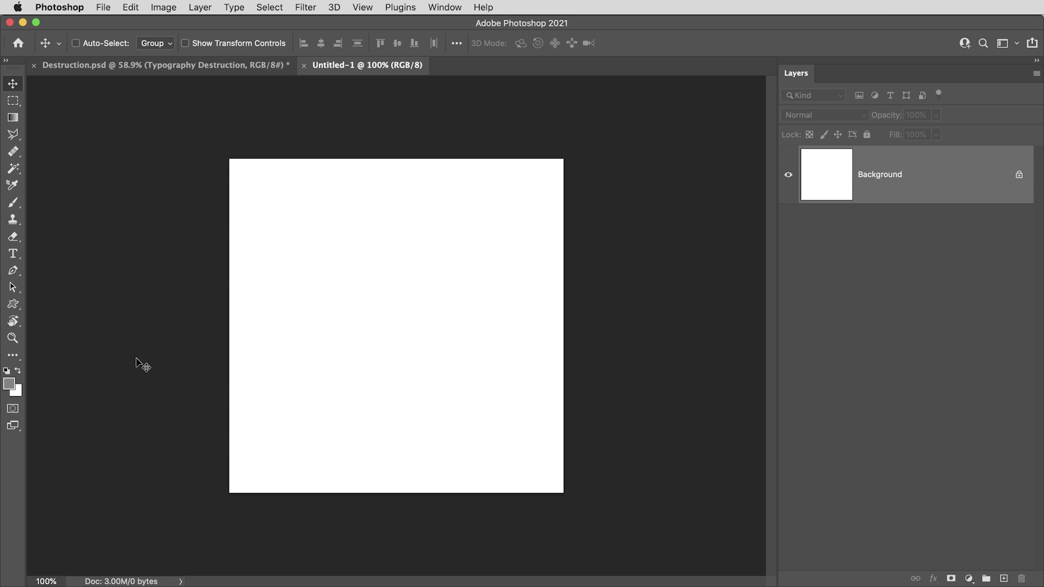
Step: Reset to default black and white colours and render clouds across the blank canvas
{"action": "key", "text": "d"}
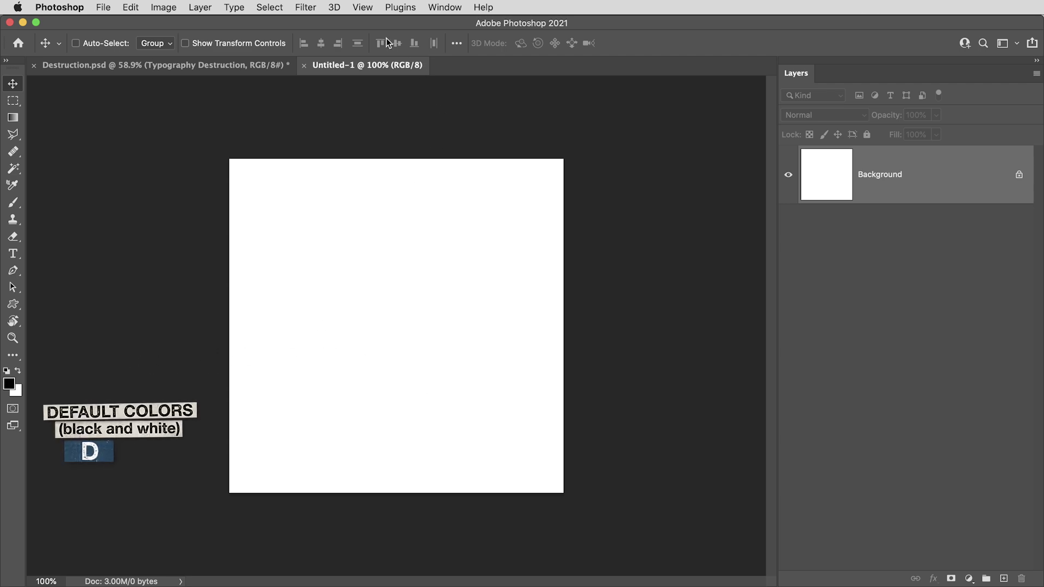
{"action": "left_click", "coordinate": [305, 7]}
{"action": "mouse_move", "coordinate": [495, 243]}
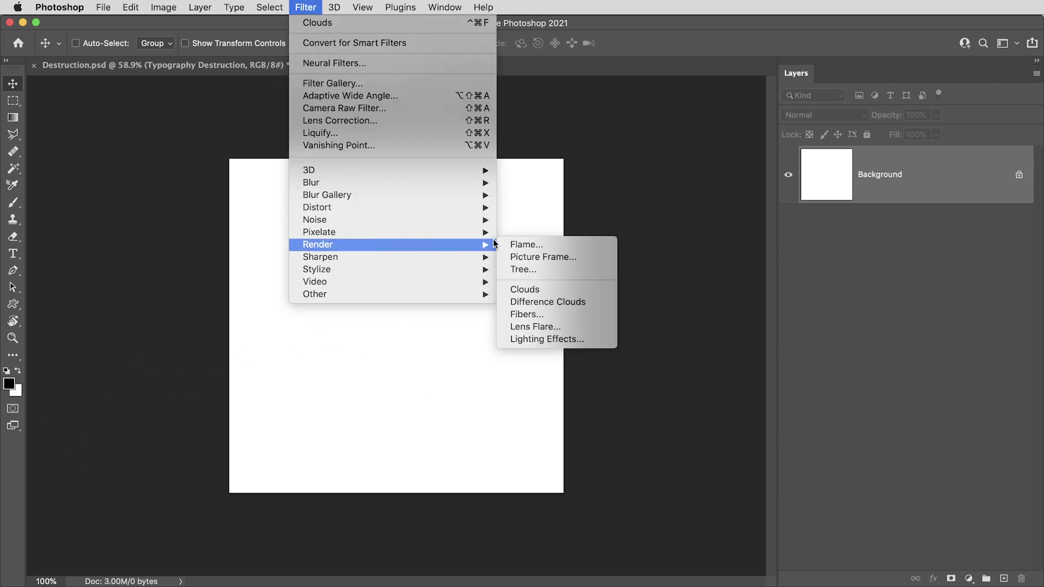
{"action": "left_click", "coordinate": [558, 289]}
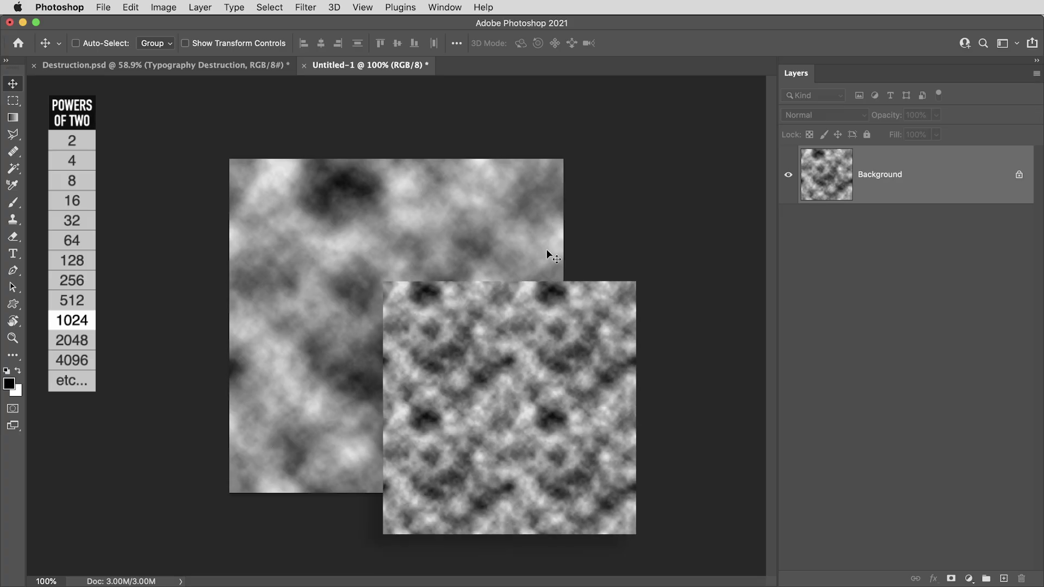
Step: Define the clouds image as a new pattern named Pattern 26
{"action": "left_click", "coordinate": [133, 7]}
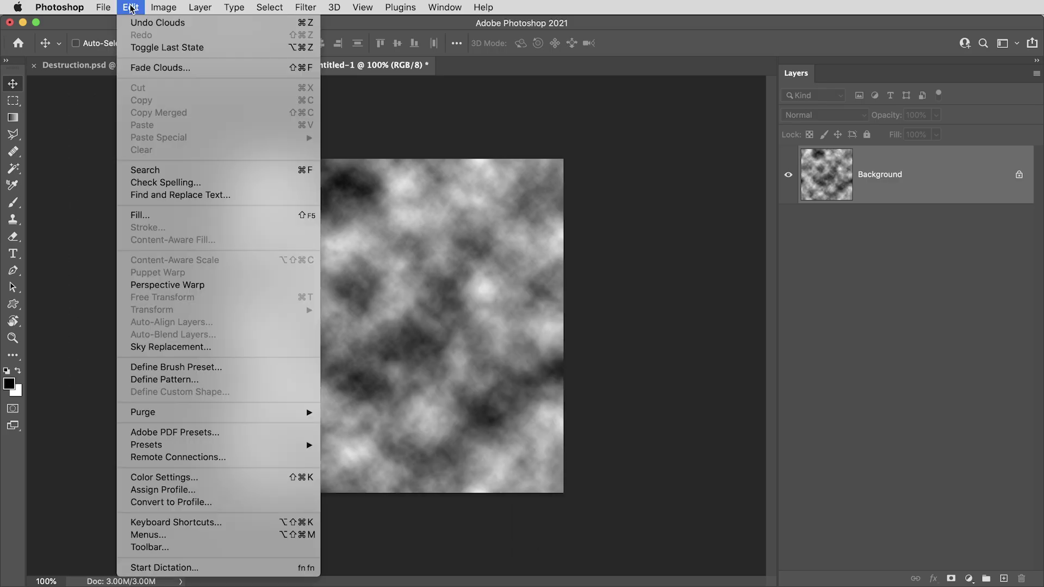
{"action": "left_click", "coordinate": [194, 382]}
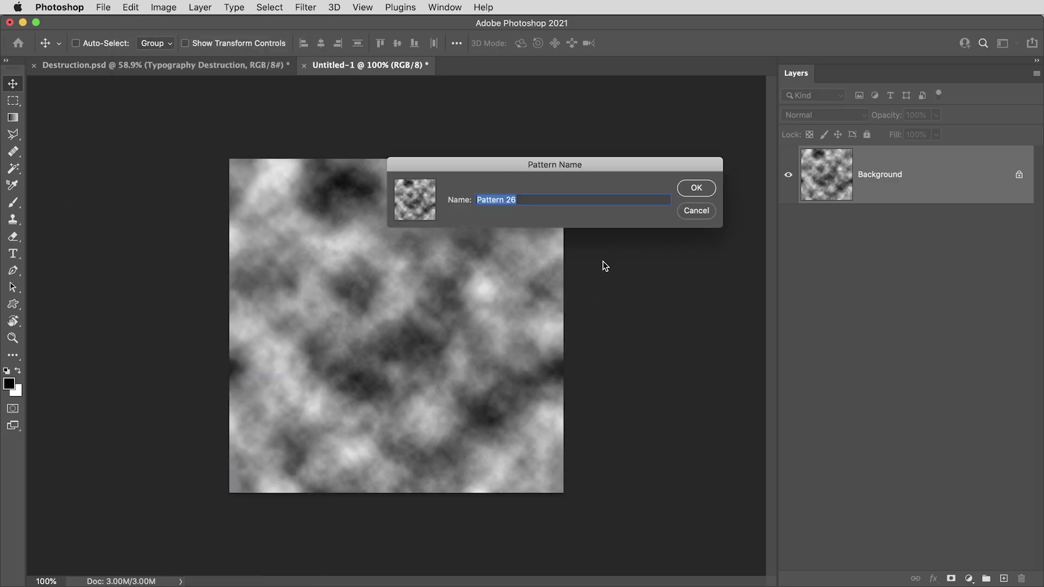
{"action": "left_click", "coordinate": [698, 188]}
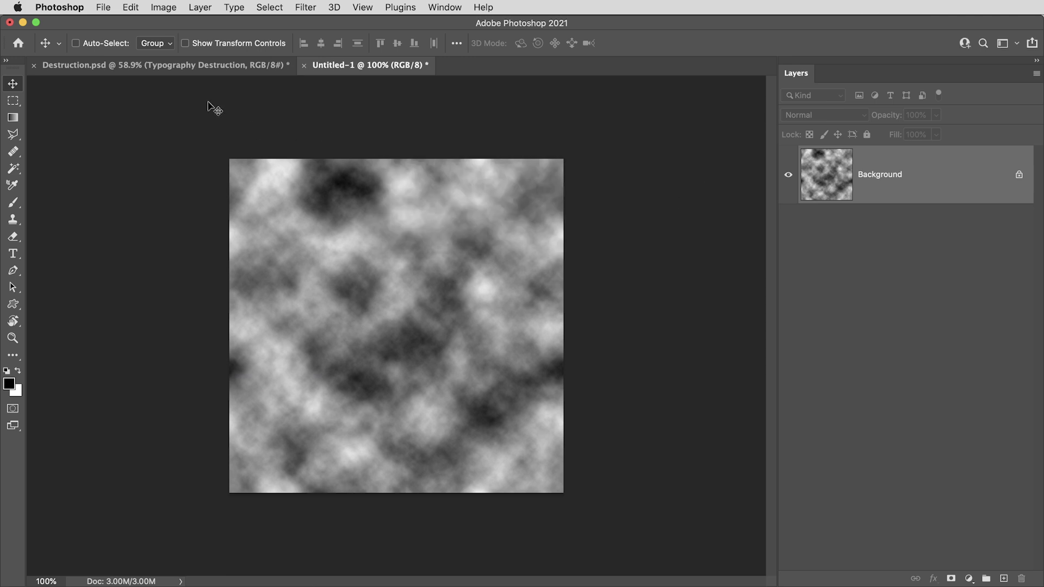
Step: Return to Destruction.psd, zoom in on the letters, refit, and check Image Size without changes
{"action": "left_click", "coordinate": [186, 66]}
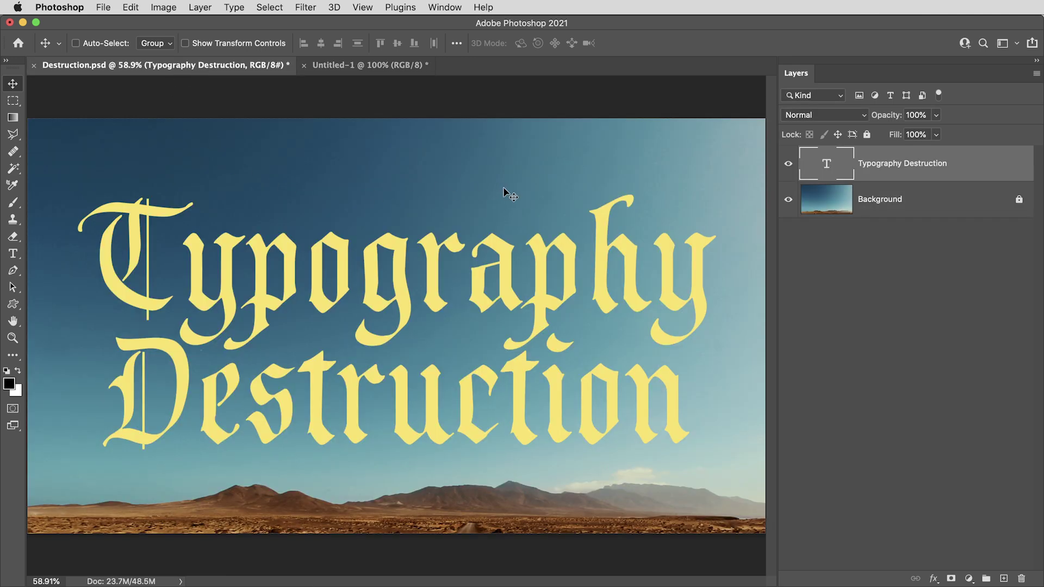
{"action": "key", "text": "z"}
{"action": "left_click_drag", "start_coordinate": [423, 240], "coordinate": [527, 343]}
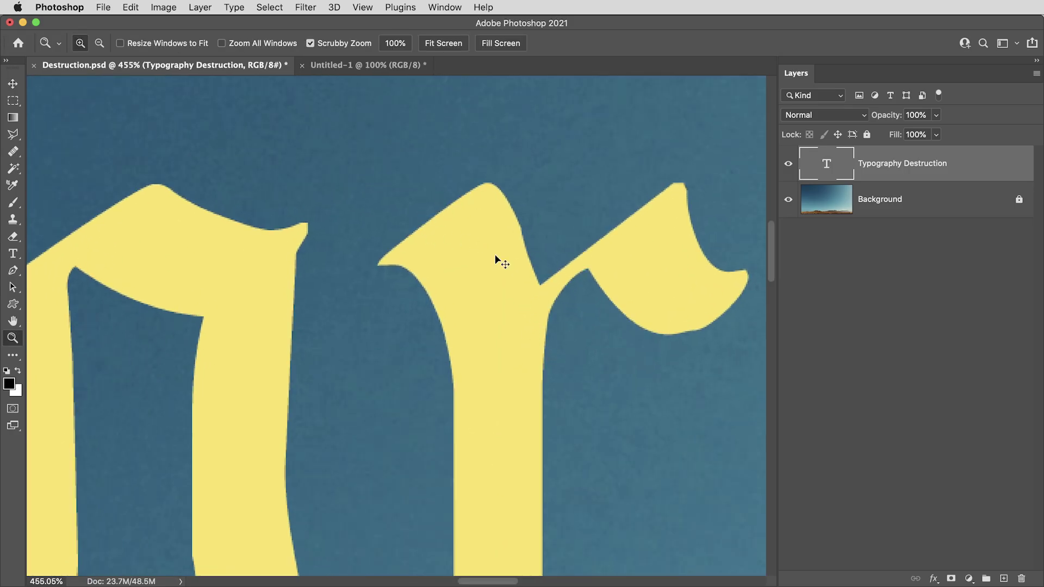
{"action": "key", "text": "super+0"}
{"action": "key", "text": "super+alt+i"}
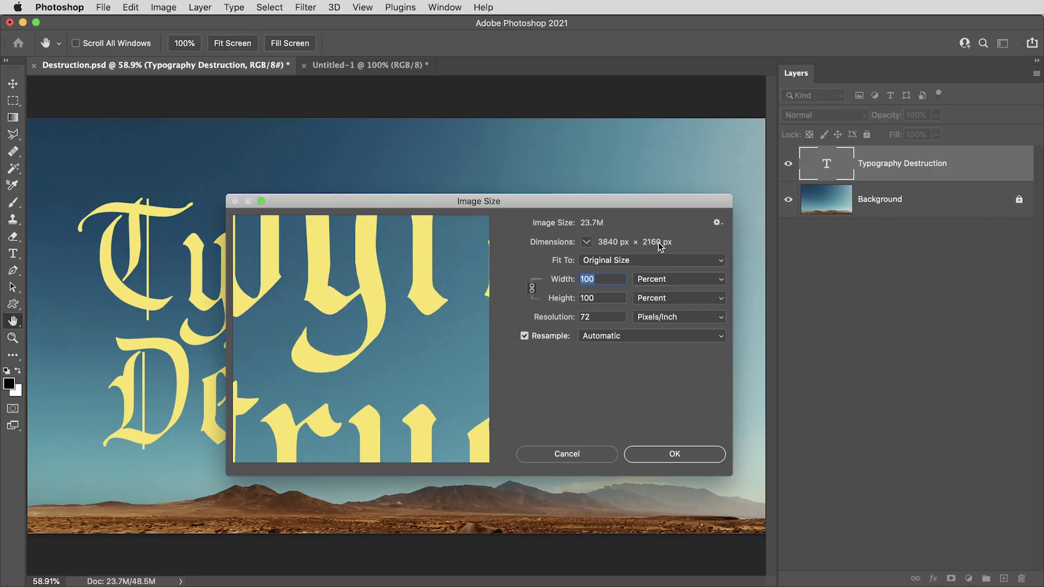
{"action": "key", "text": "Escape"}
{"action": "key", "text": "v"}
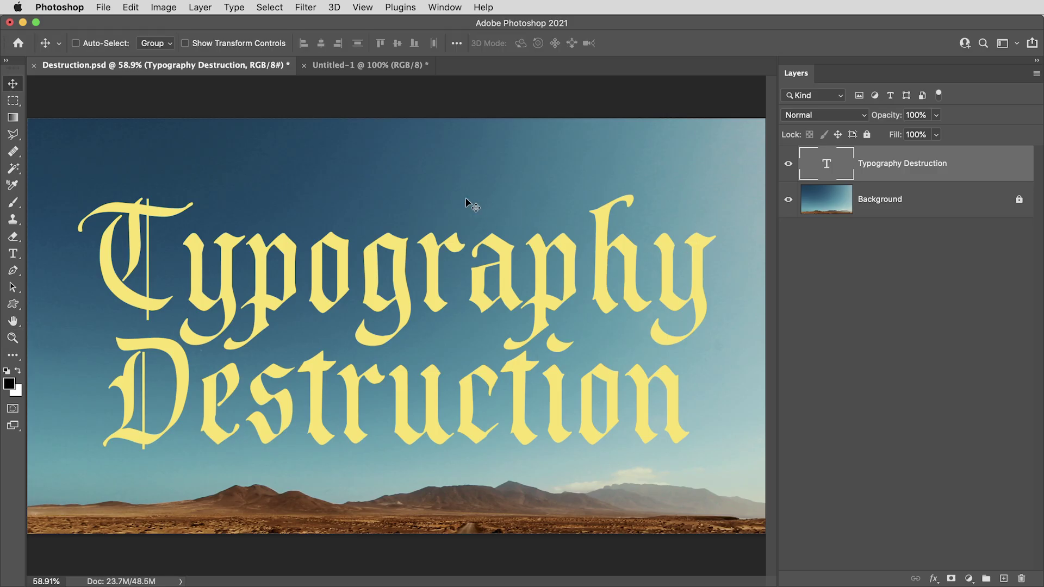
Step: Change the text colour to pure white (#ffffff) from the Type tool options
{"action": "key", "text": "t"}
{"action": "left_click", "coordinate": [577, 44]}
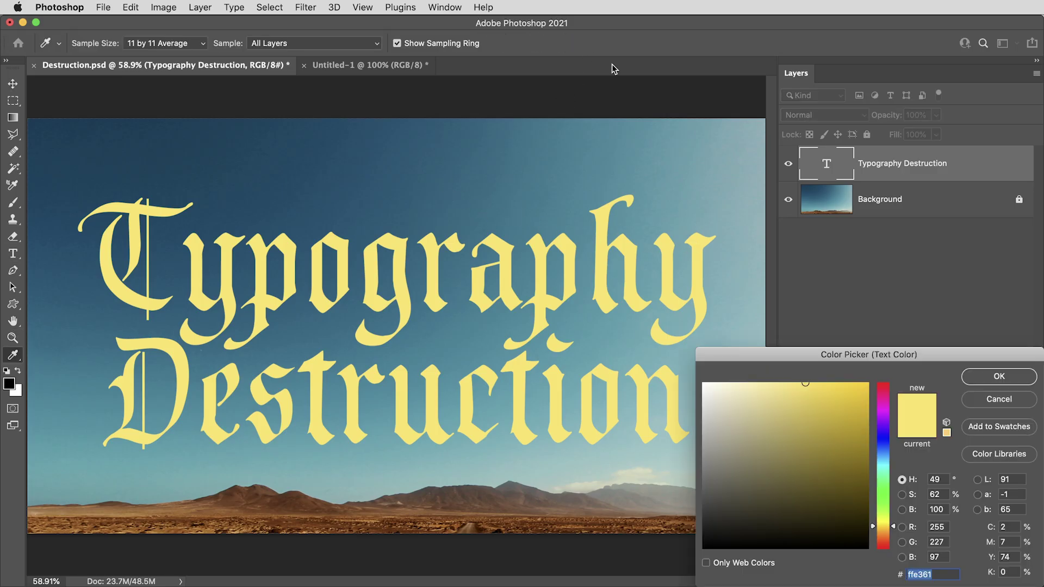
{"action": "left_click_drag", "start_coordinate": [709, 391], "coordinate": [687, 374]}
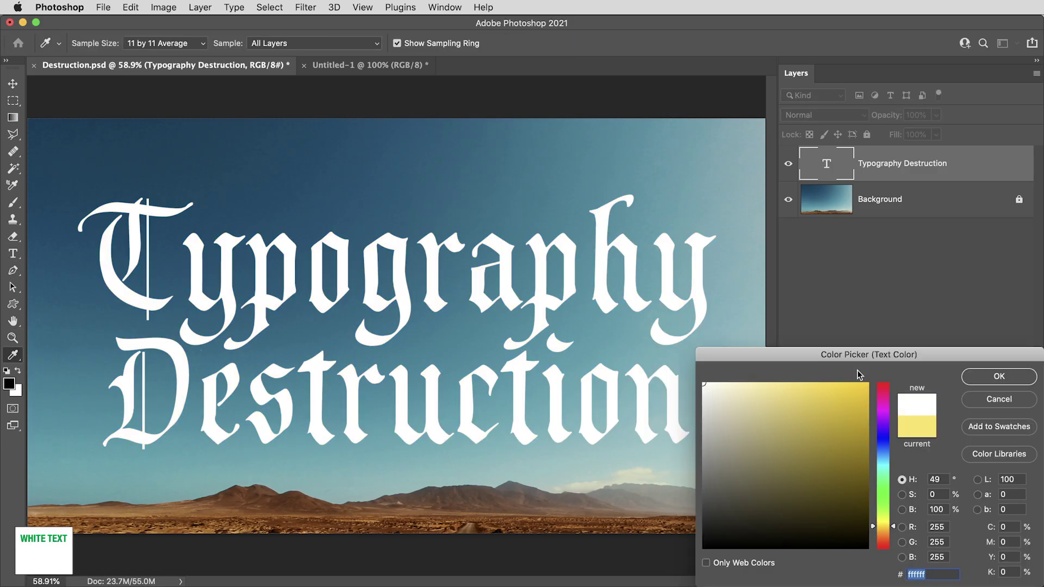
{"action": "left_click", "coordinate": [1000, 377]}
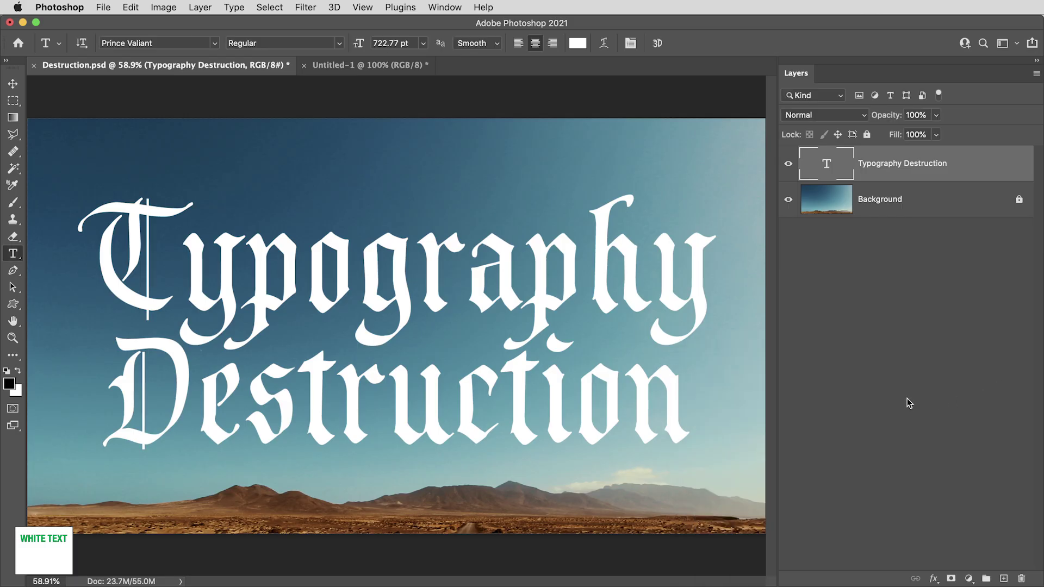
Step: Add an Inner Glow layer style to the text with black (000000) as its colour
{"action": "key", "text": "v"}
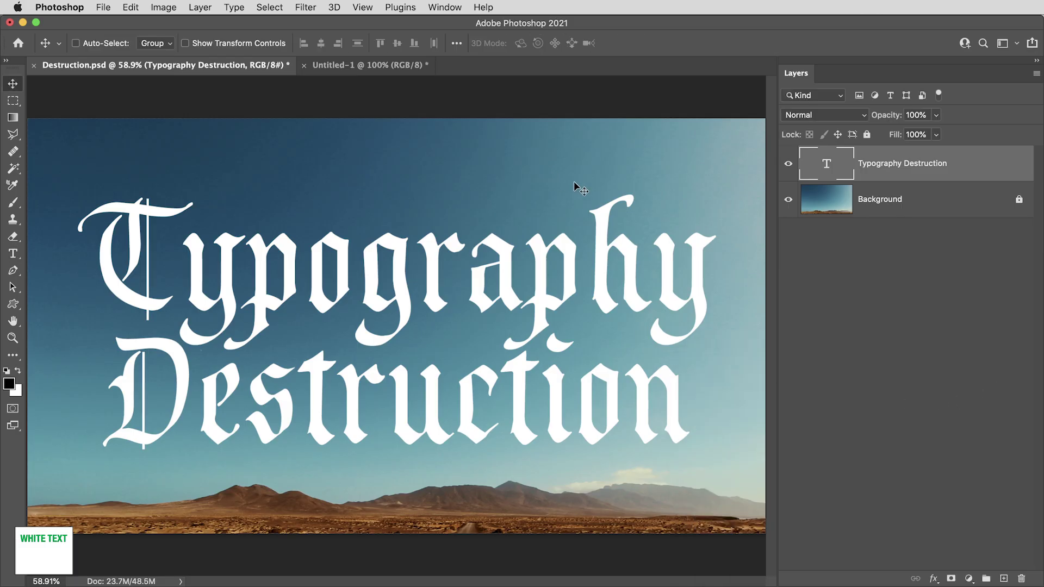
{"action": "double_click", "coordinate": [973, 170]}
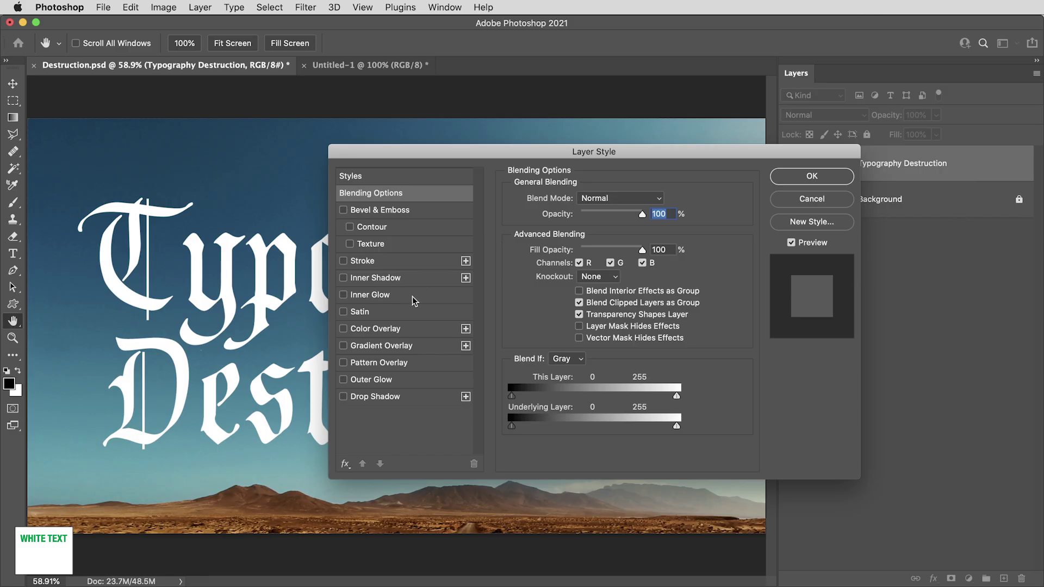
{"action": "left_click", "coordinate": [362, 296]}
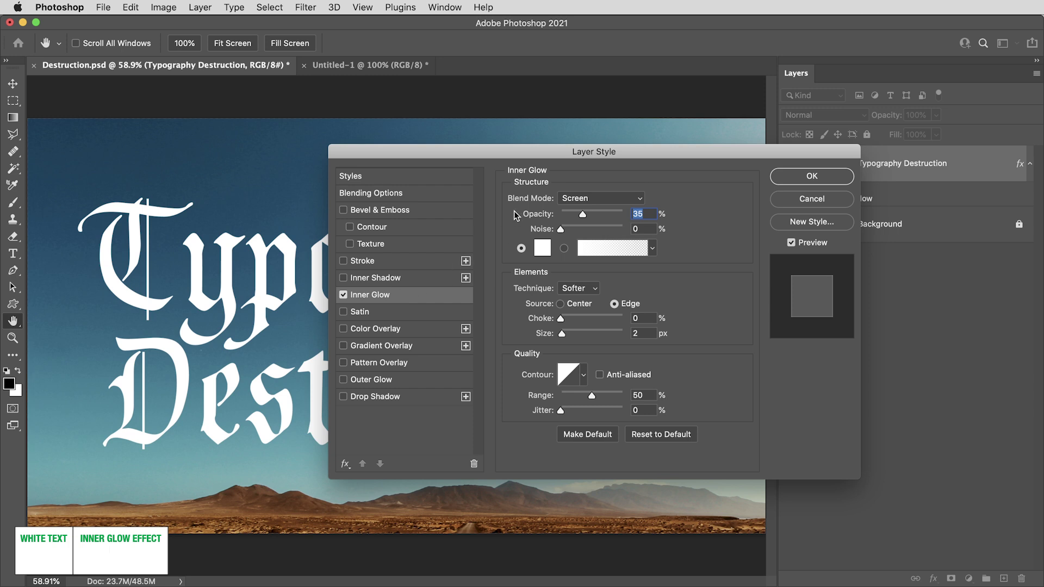
{"action": "left_click", "coordinate": [542, 248]}
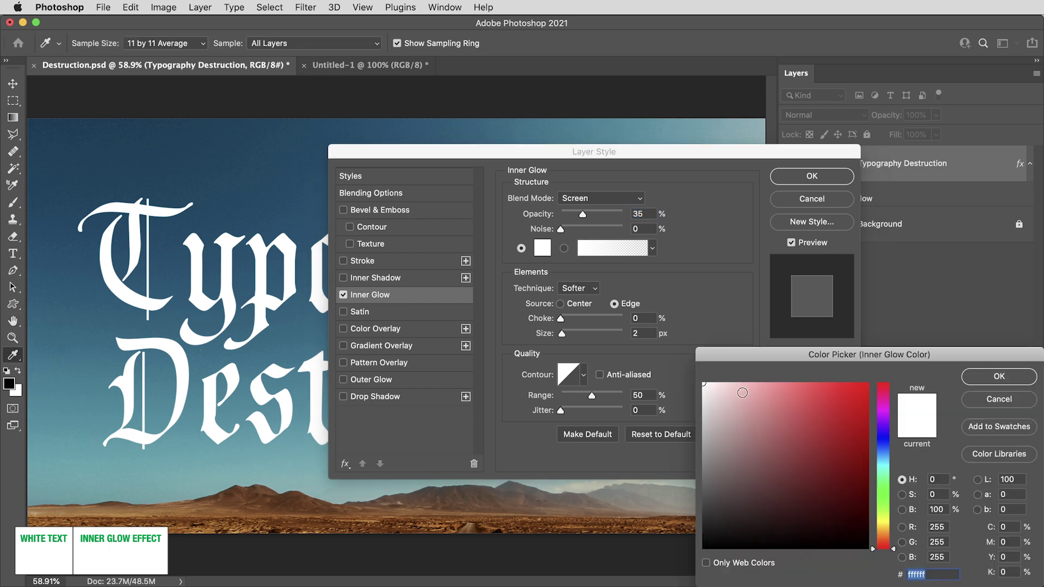
{"action": "type", "text": "000000"}
{"action": "key", "text": "Return"}
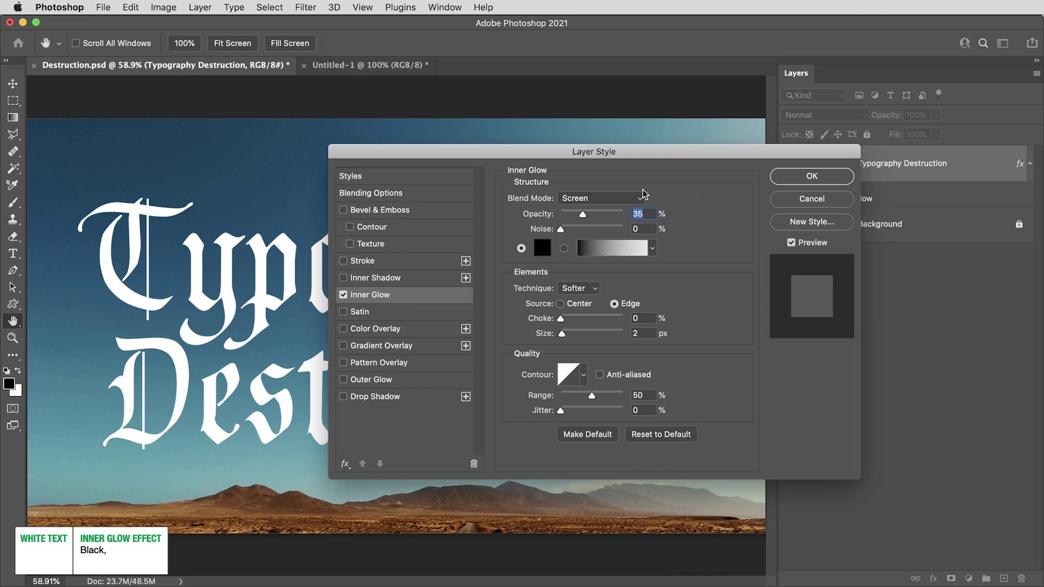
Step: Set the inner glow to Multiply, Center source and 35 px size, previewed at 100%
{"action": "left_click", "coordinate": [606, 196]}
{"action": "left_click", "coordinate": [612, 136]}
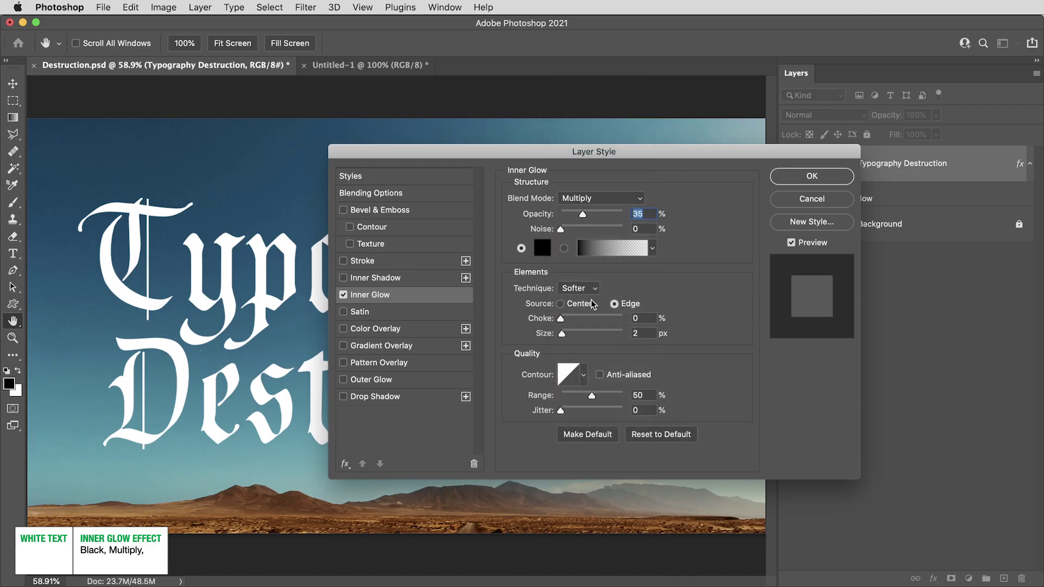
{"action": "left_click", "coordinate": [561, 305]}
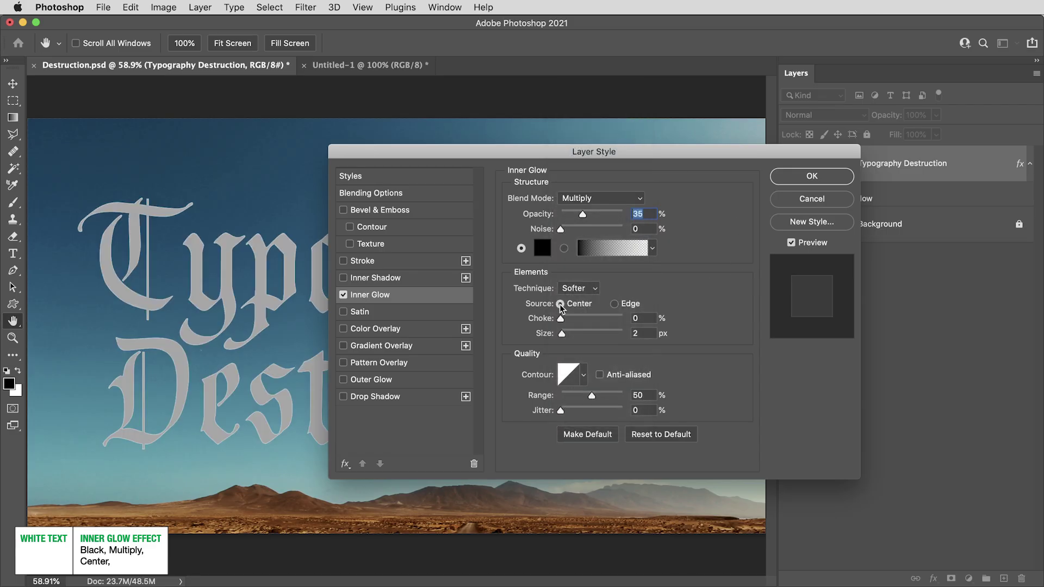
{"action": "left_click_drag", "start_coordinate": [562, 335], "coordinate": [574, 337]}
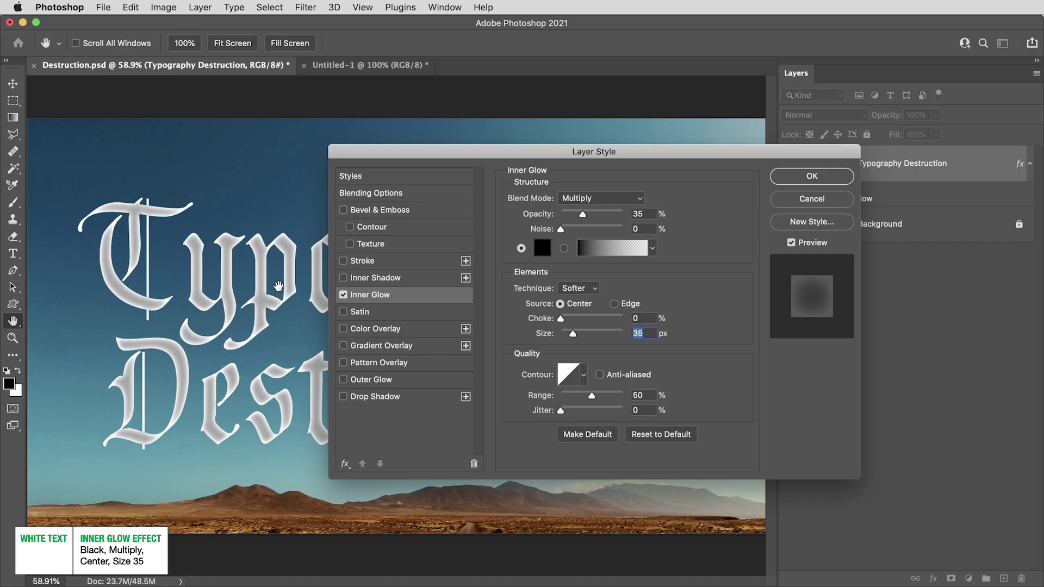
{"action": "key", "text": "super+1"}
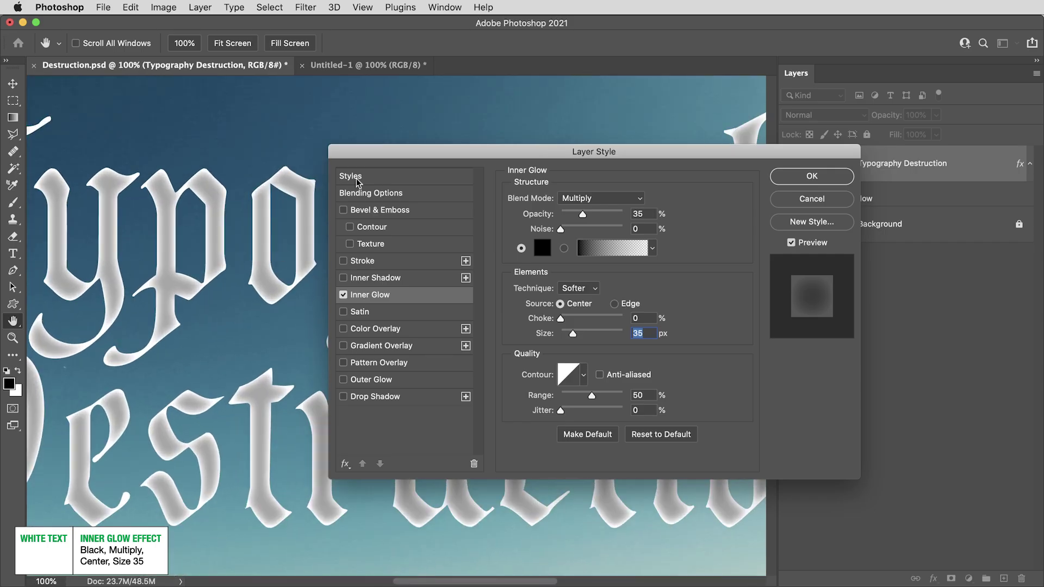
{"action": "left_click_drag", "start_coordinate": [388, 152], "coordinate": [524, 279]}
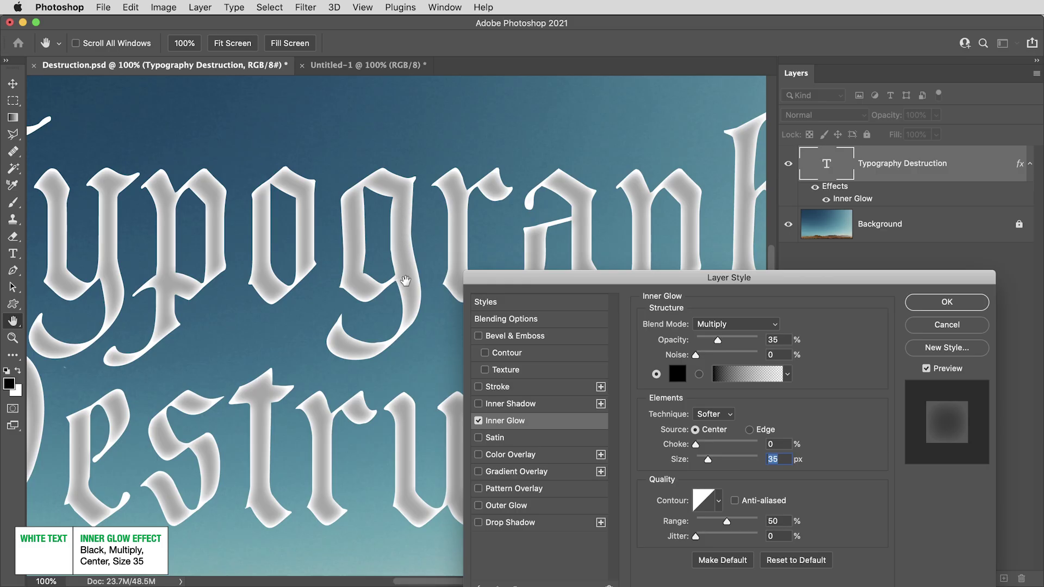
{"action": "left_click_drag", "start_coordinate": [534, 279], "coordinate": [422, 157]}
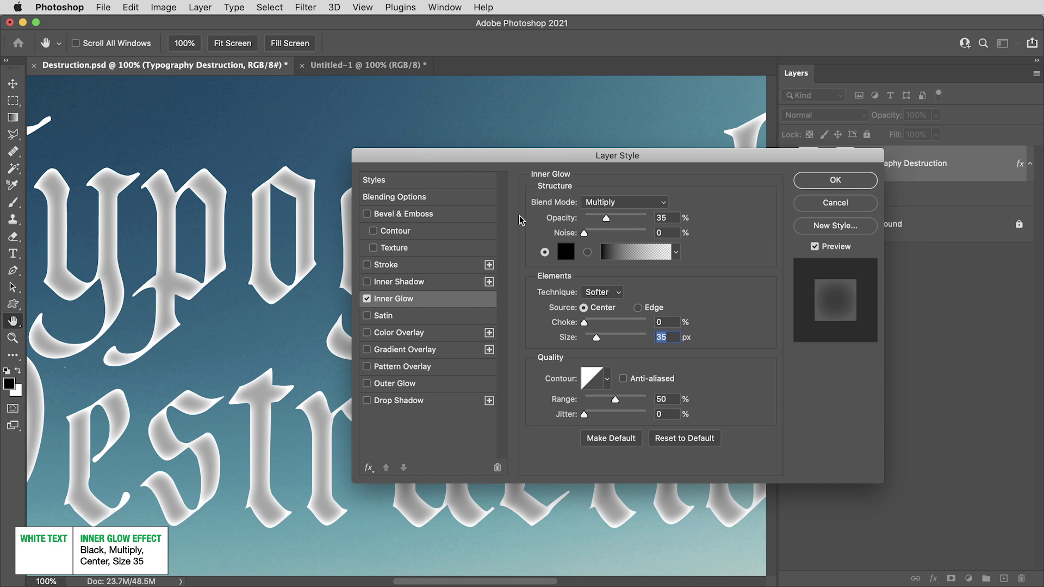
Step: Add a default Stroke set to 50 px, Center position, Shape Burst gradient fill, with Overprint on
{"action": "left_click", "coordinate": [386, 265]}
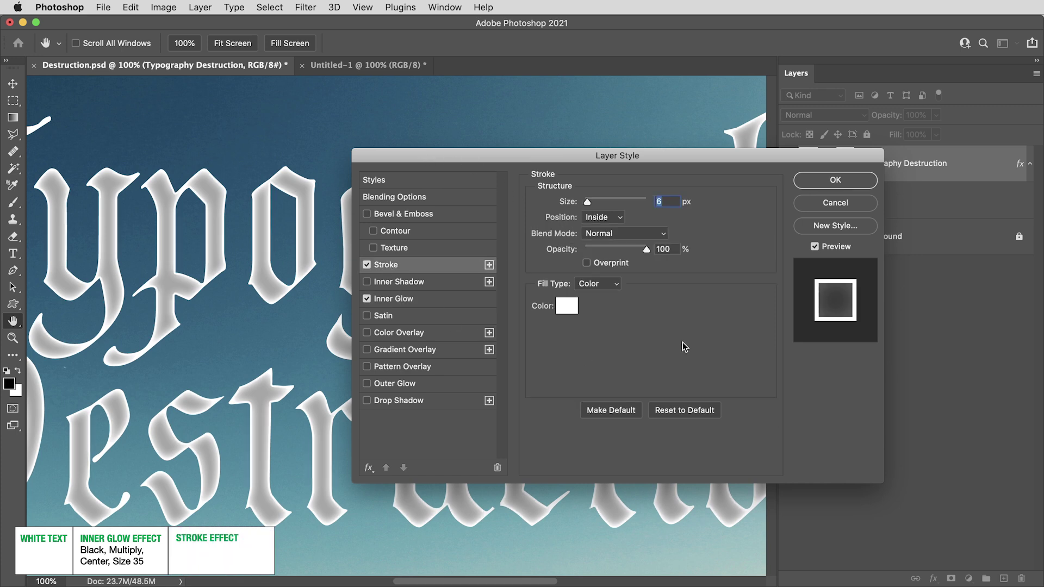
{"action": "left_click", "coordinate": [672, 412]}
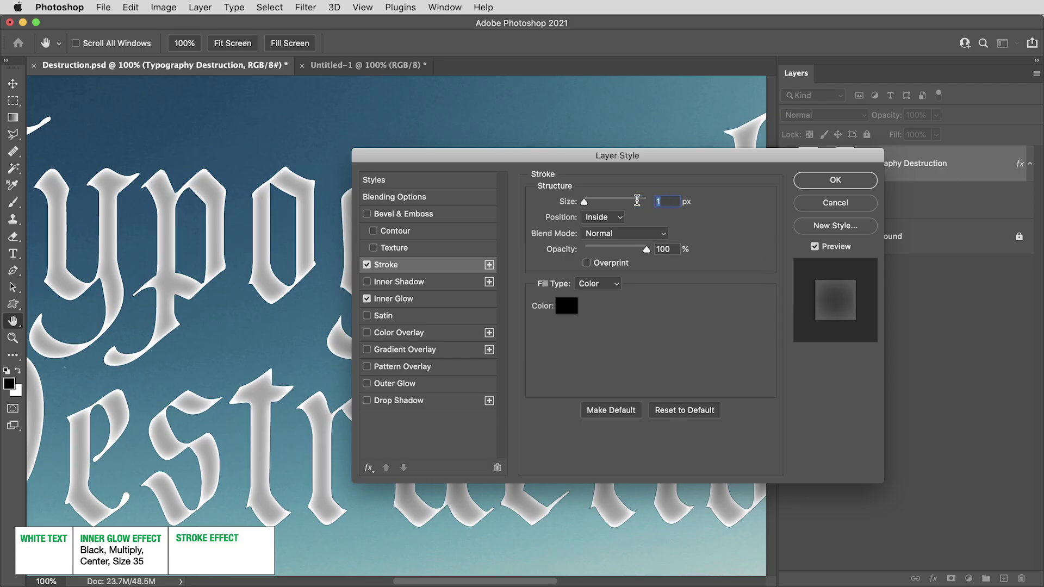
{"action": "type", "text": "50"}
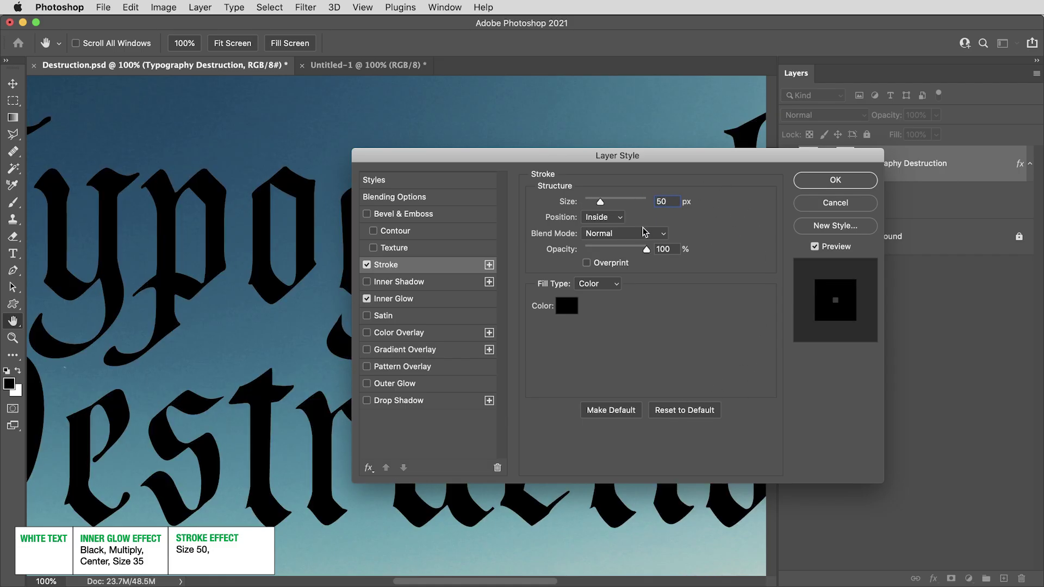
{"action": "left_click", "coordinate": [609, 218]}
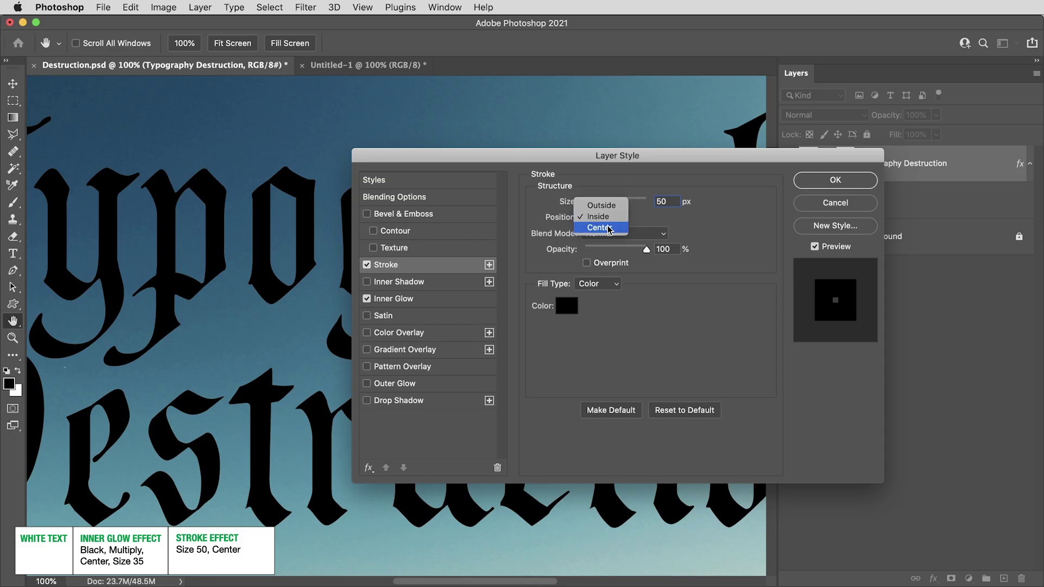
{"action": "left_click", "coordinate": [611, 229]}
{"action": "left_click", "coordinate": [604, 285]}
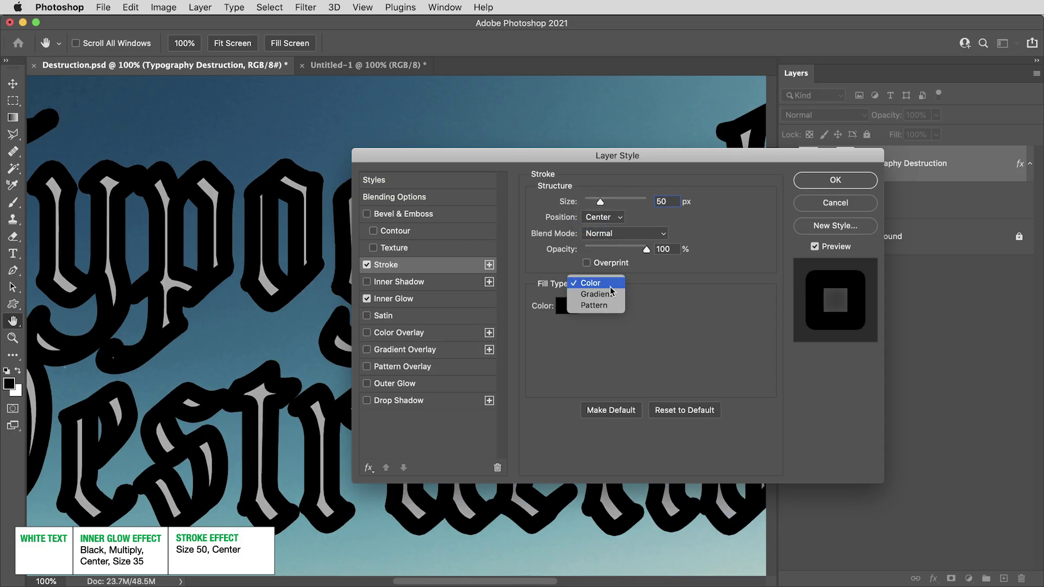
{"action": "left_click", "coordinate": [610, 294]}
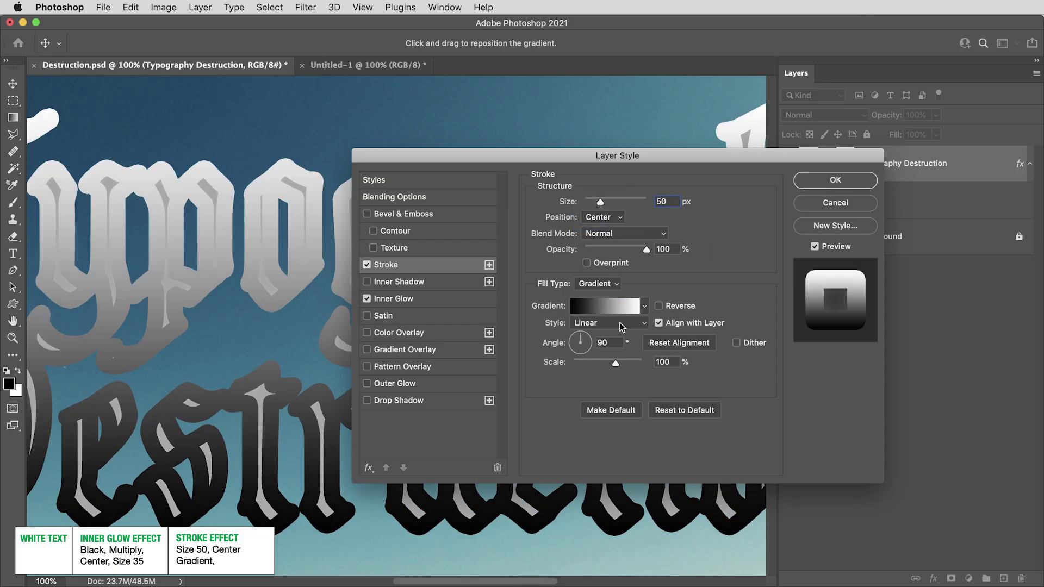
{"action": "left_click", "coordinate": [597, 323]}
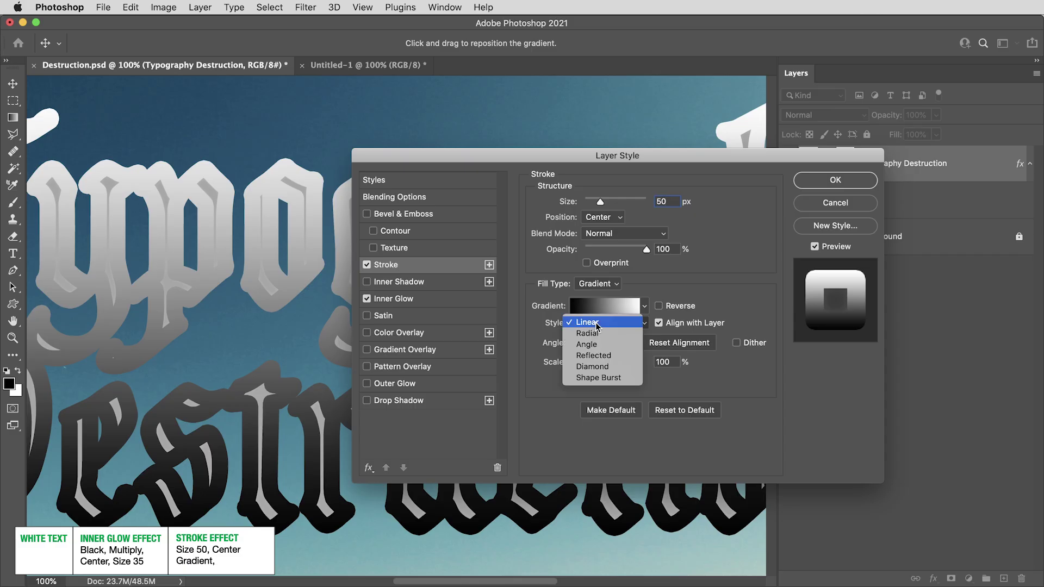
{"action": "left_click", "coordinate": [608, 378]}
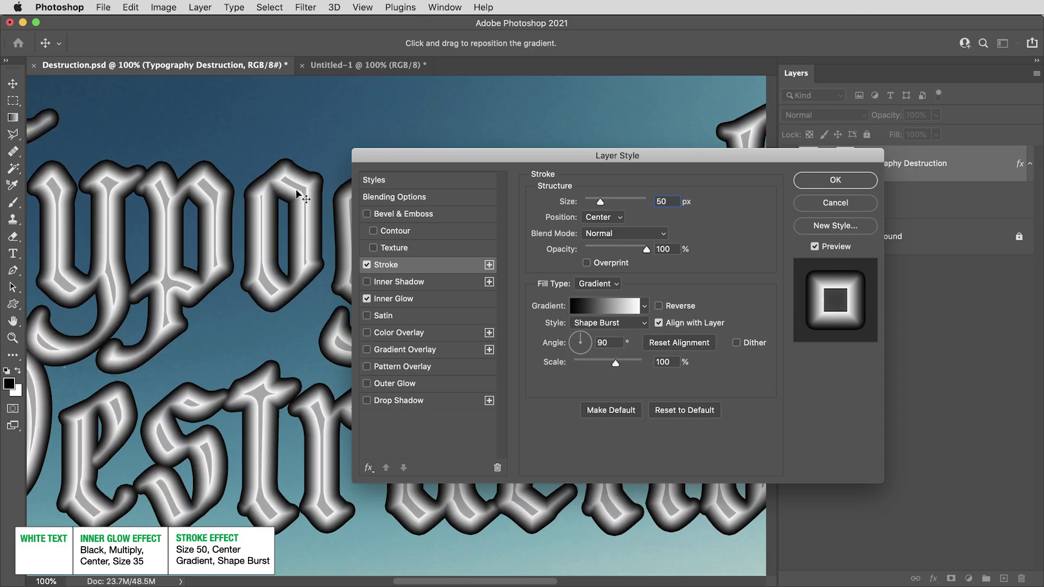
{"action": "left_click", "coordinate": [367, 265]}
{"action": "left_click", "coordinate": [588, 264]}
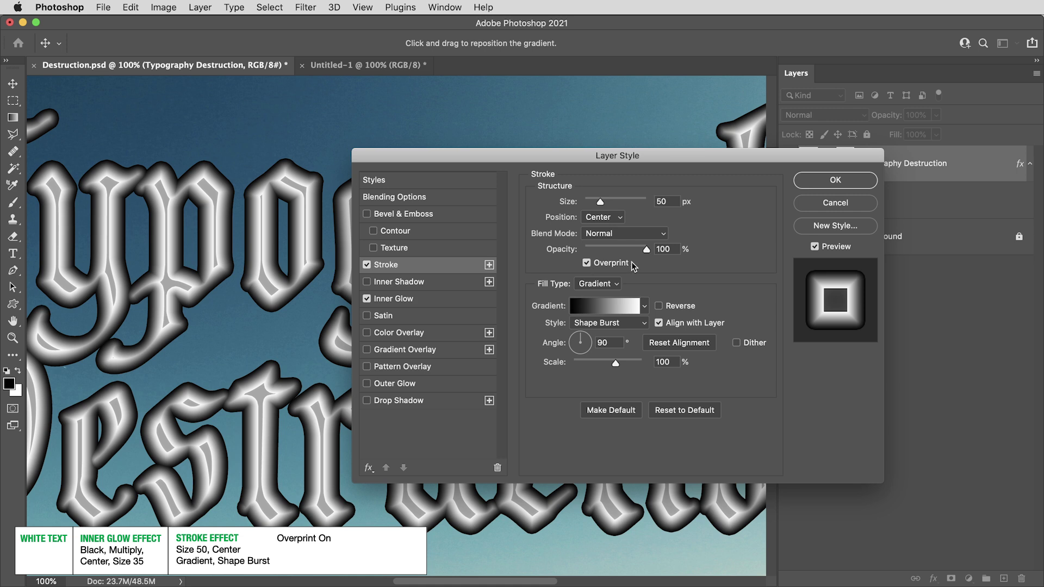
Step: Edit the stroke gradient: left opacity stop at 50%, right stop 0% opacity at 65%
{"action": "left_click", "coordinate": [598, 307]}
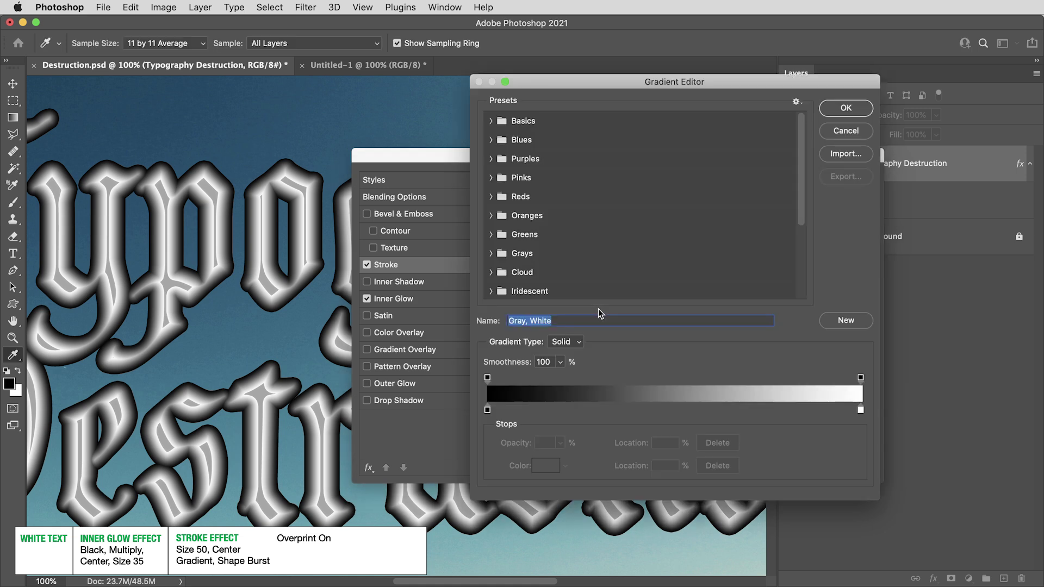
{"action": "left_click", "coordinate": [487, 411]}
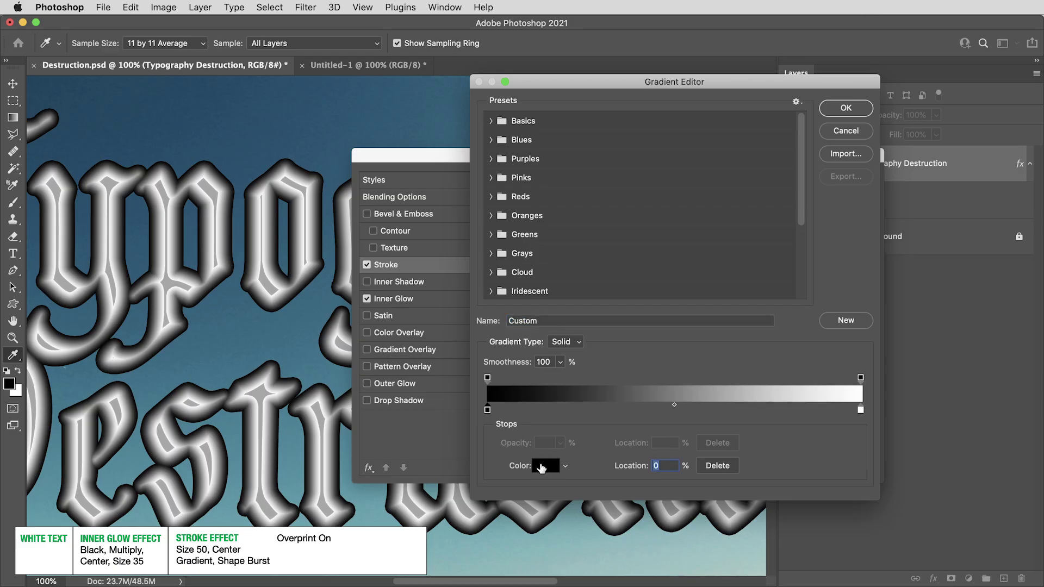
{"action": "left_click", "coordinate": [487, 378]}
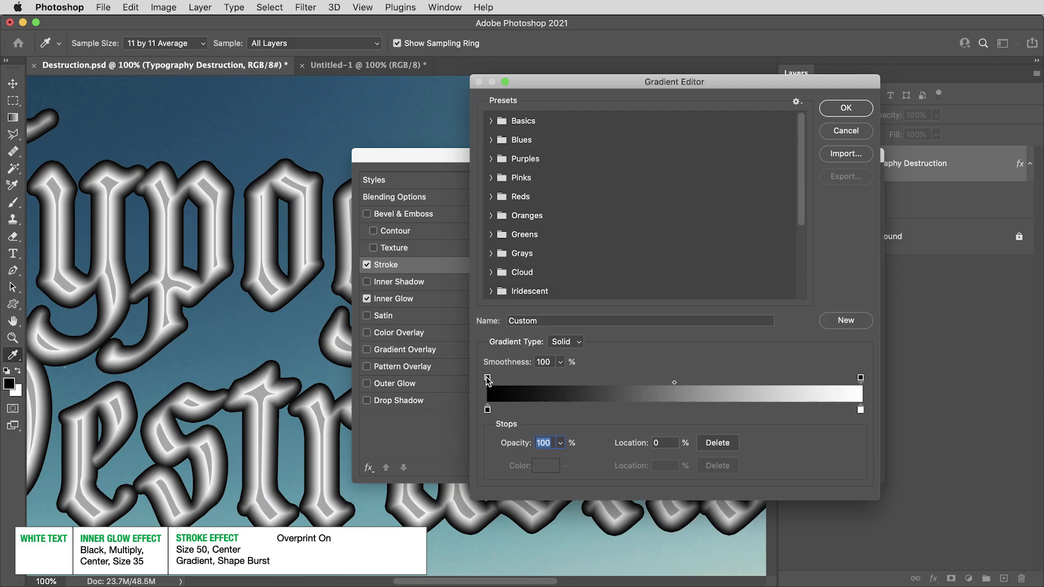
{"action": "left_click_drag", "start_coordinate": [487, 379], "coordinate": [675, 383]}
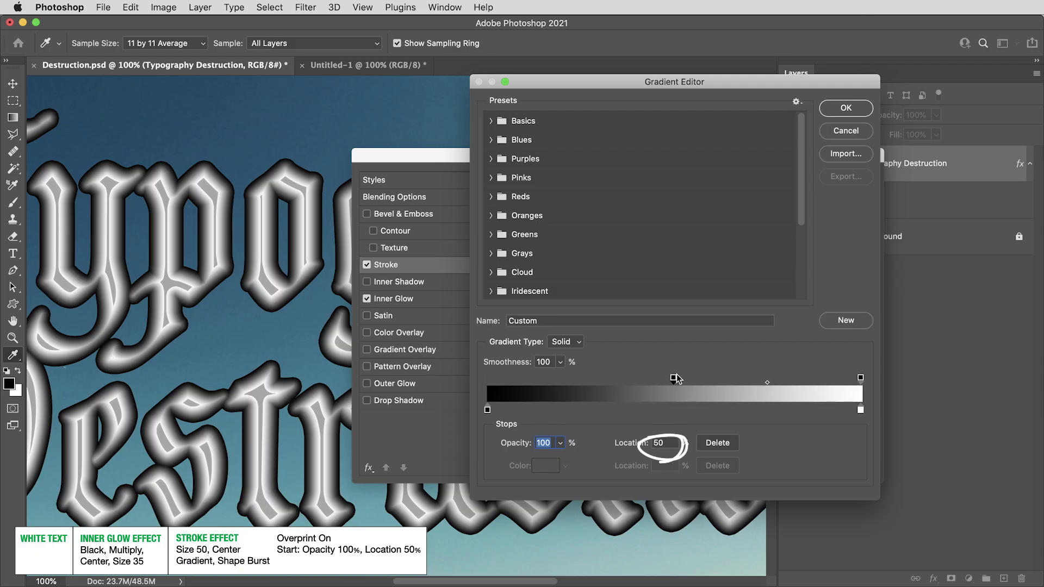
{"action": "left_click", "coordinate": [860, 377]}
{"action": "left_click", "coordinate": [560, 443]}
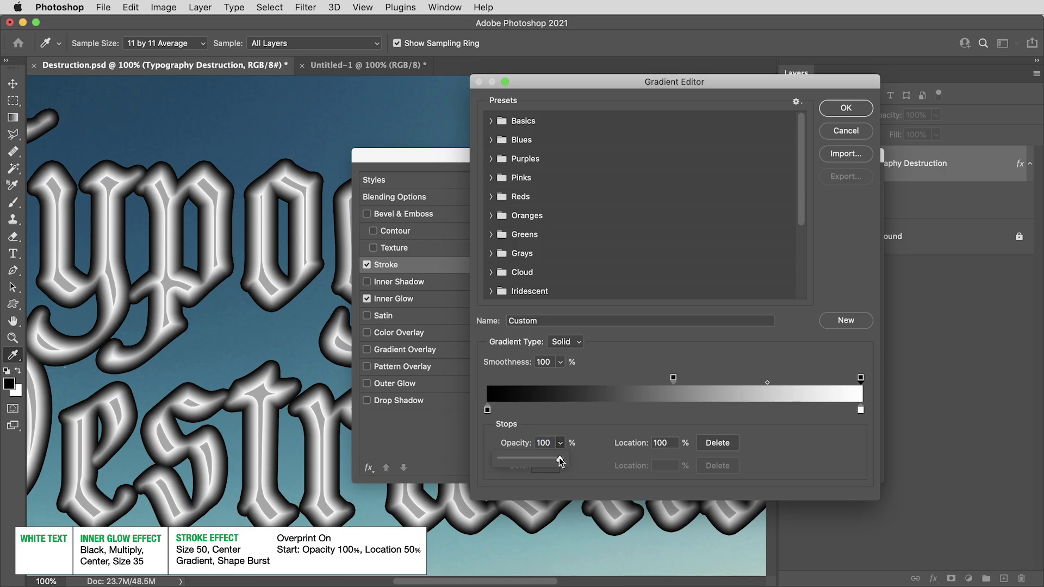
{"action": "left_click_drag", "start_coordinate": [560, 459], "coordinate": [477, 461]}
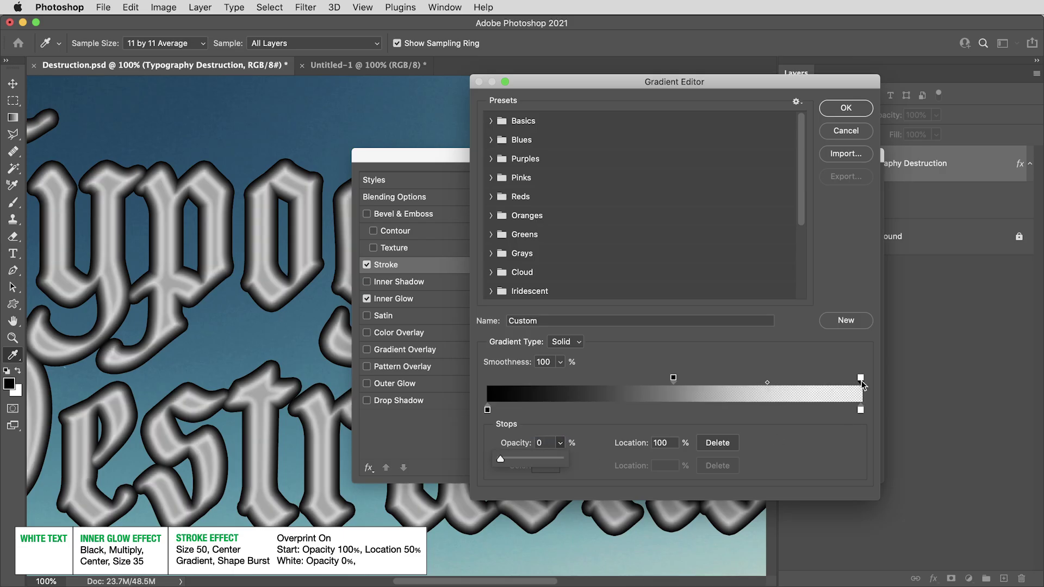
{"action": "left_click_drag", "start_coordinate": [860, 377], "coordinate": [731, 382]}
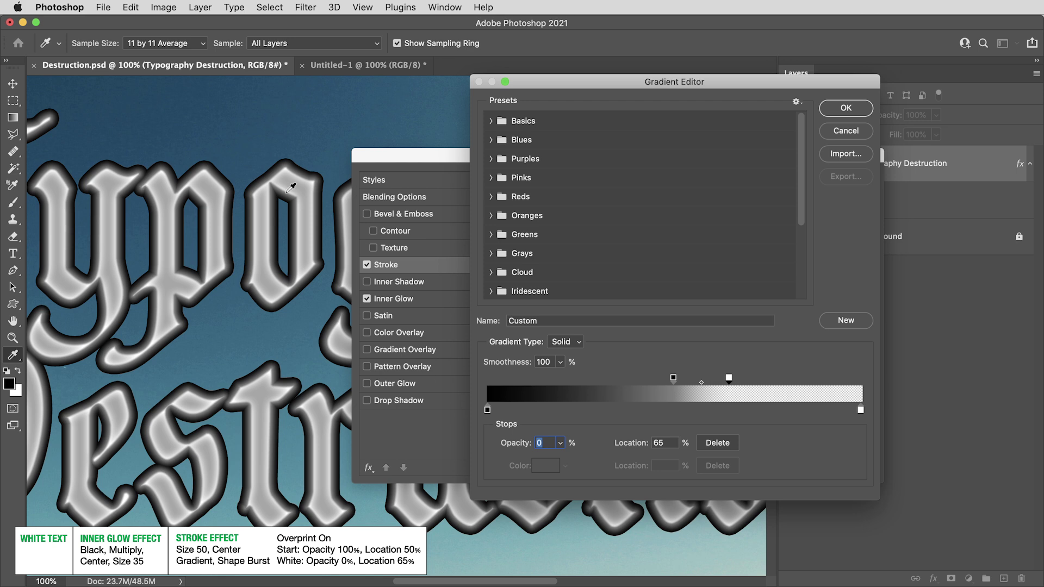
{"action": "left_click", "coordinate": [844, 108]}
Step: Apply the Stroke and Inner Glow style, fit the image on screen, and select the Background layer
{"action": "left_click", "coordinate": [835, 180]}
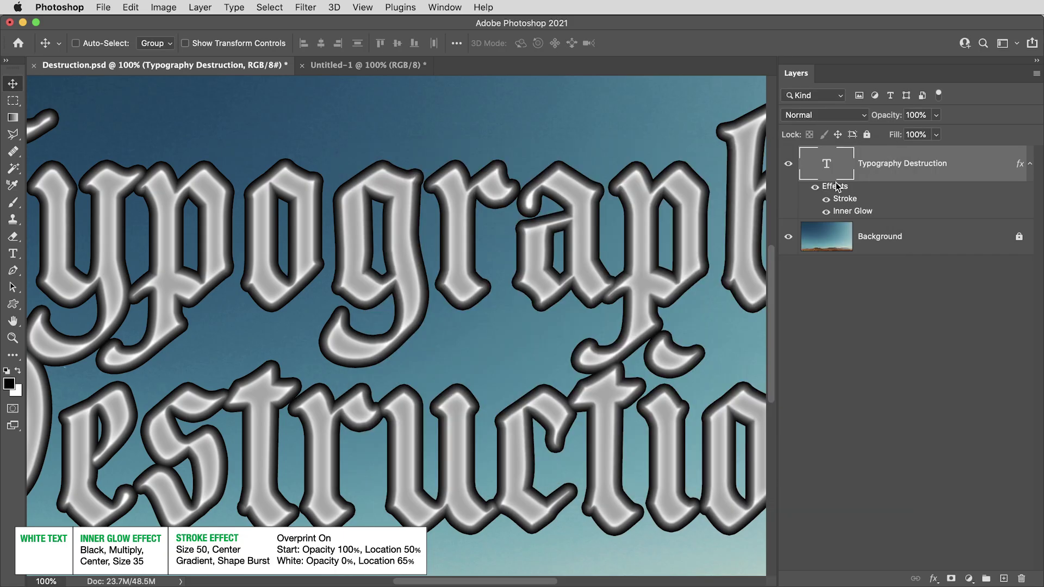
{"action": "key", "text": "super+0"}
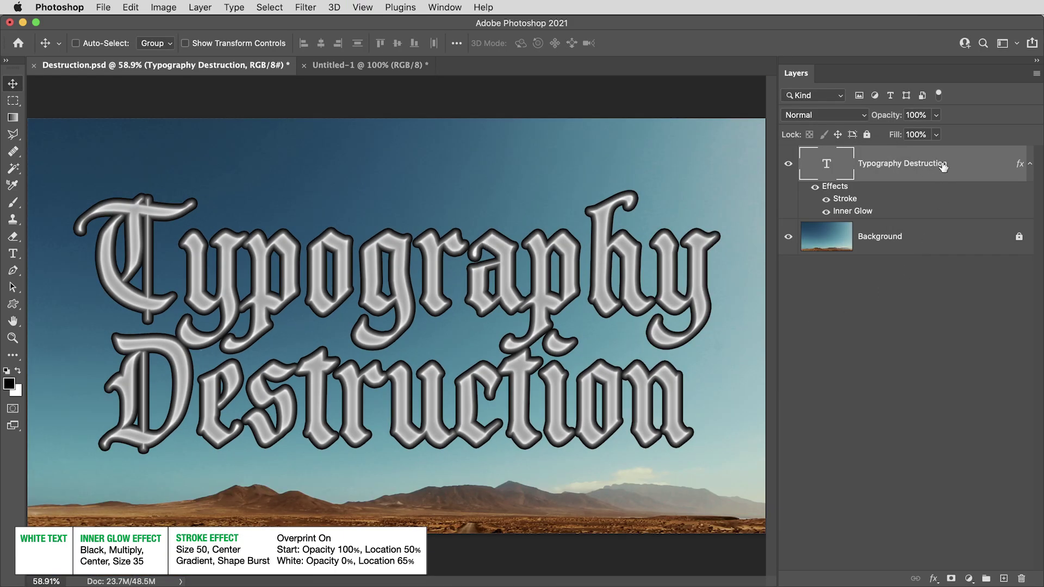
{"action": "left_click", "coordinate": [962, 239]}
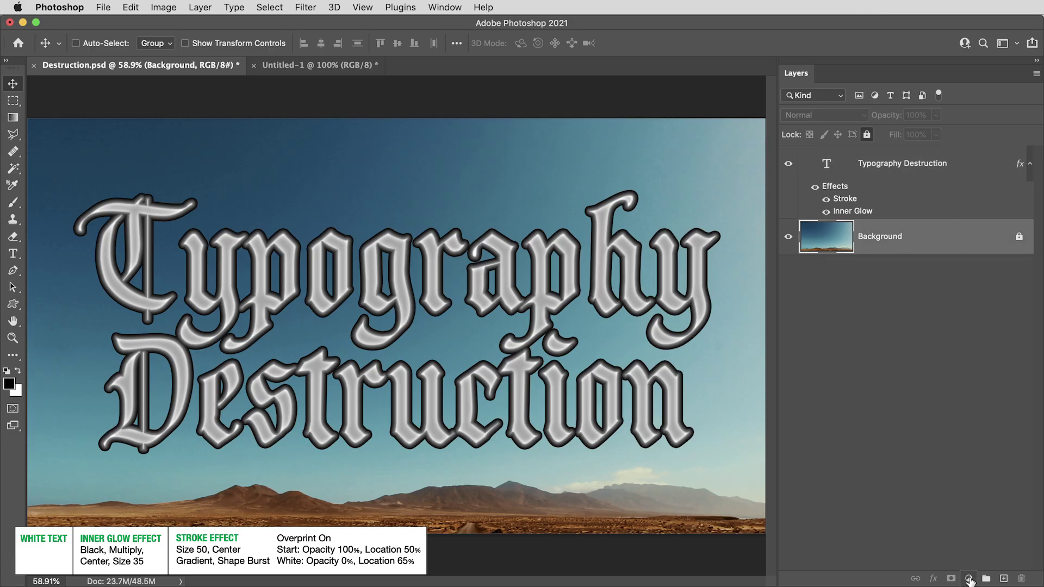
Step: Add a solid black Color Fill layer above the Background, then reselect the text layer
{"action": "left_click", "coordinate": [969, 580]}
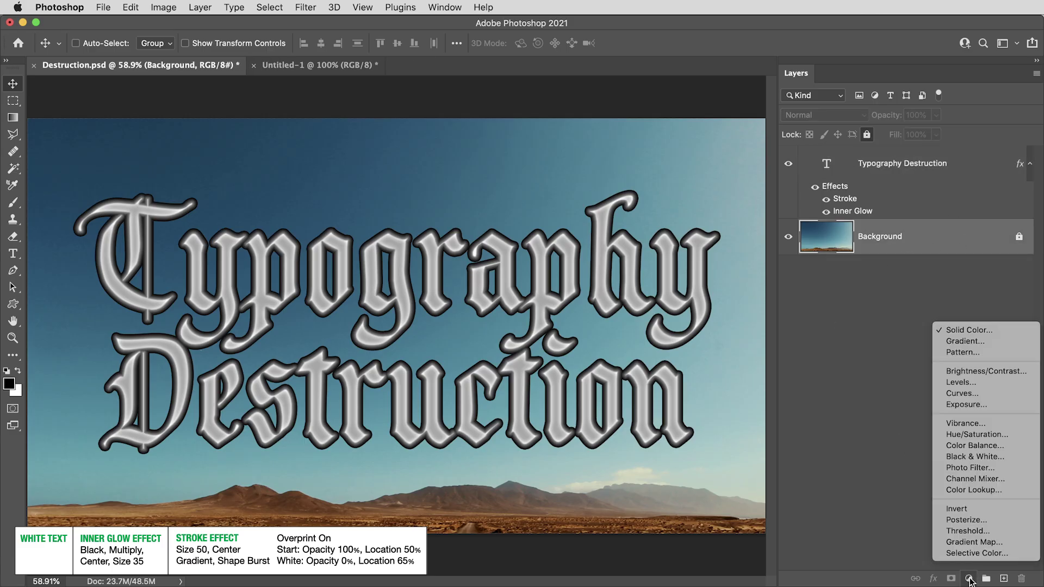
{"action": "left_click", "coordinate": [976, 332]}
{"action": "left_click_drag", "start_coordinate": [732, 433], "coordinate": [624, 471]}
{"action": "left_click", "coordinate": [934, 276]}
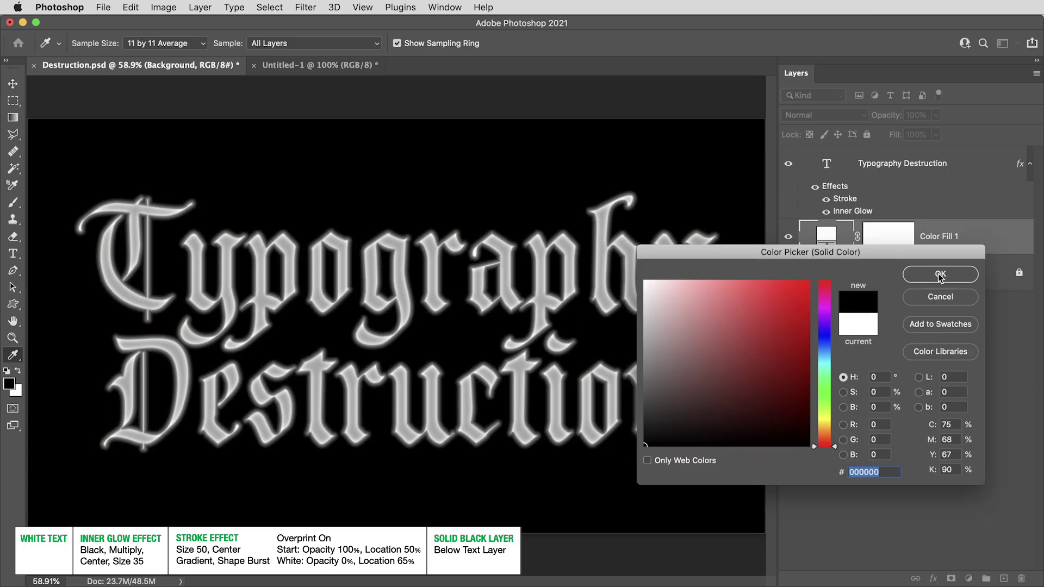
{"action": "left_click", "coordinate": [974, 172]}
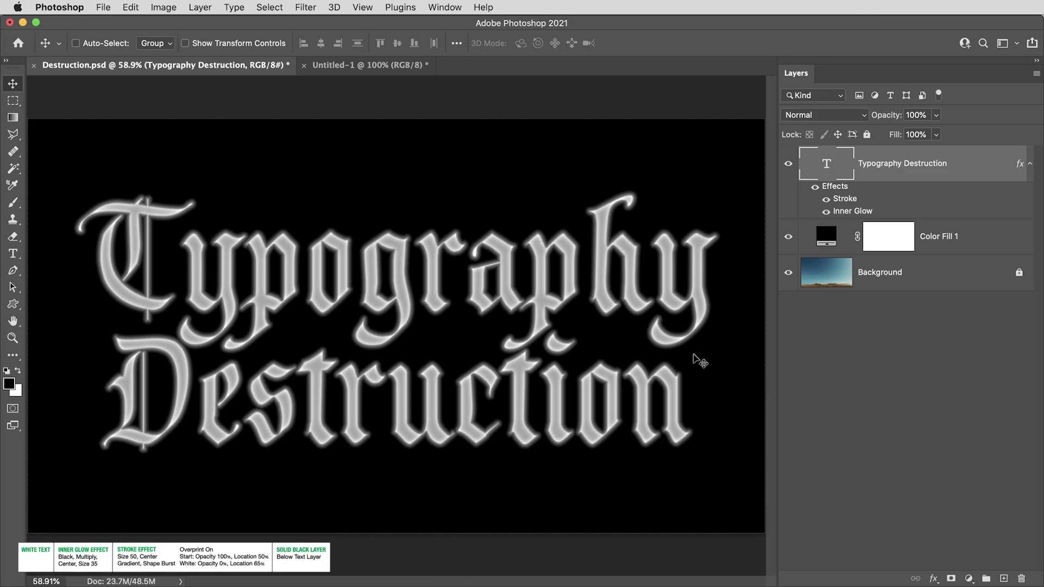
{"action": "left_click", "coordinate": [970, 577]}
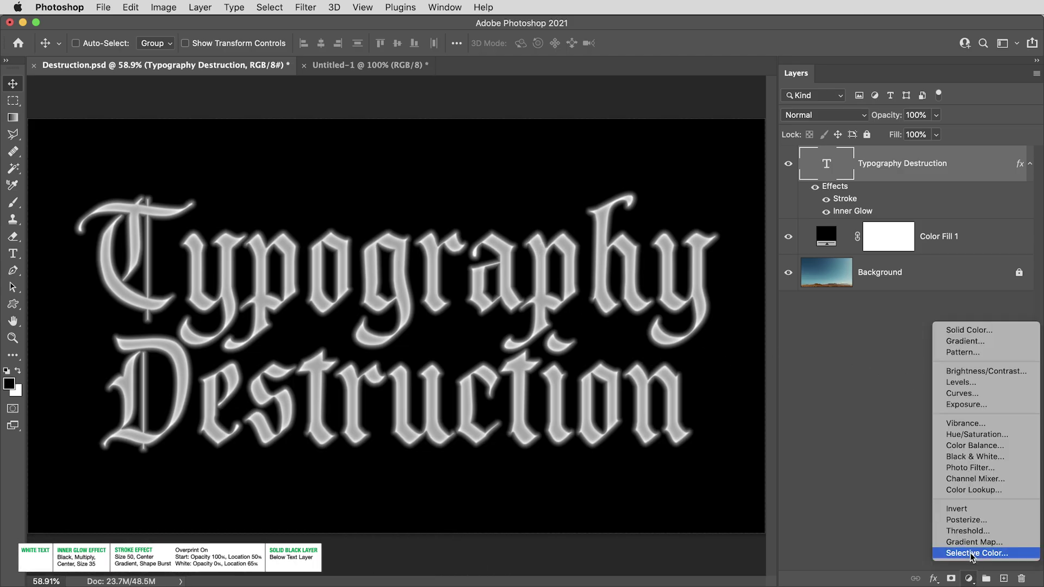
{"action": "left_click", "coordinate": [970, 531]}
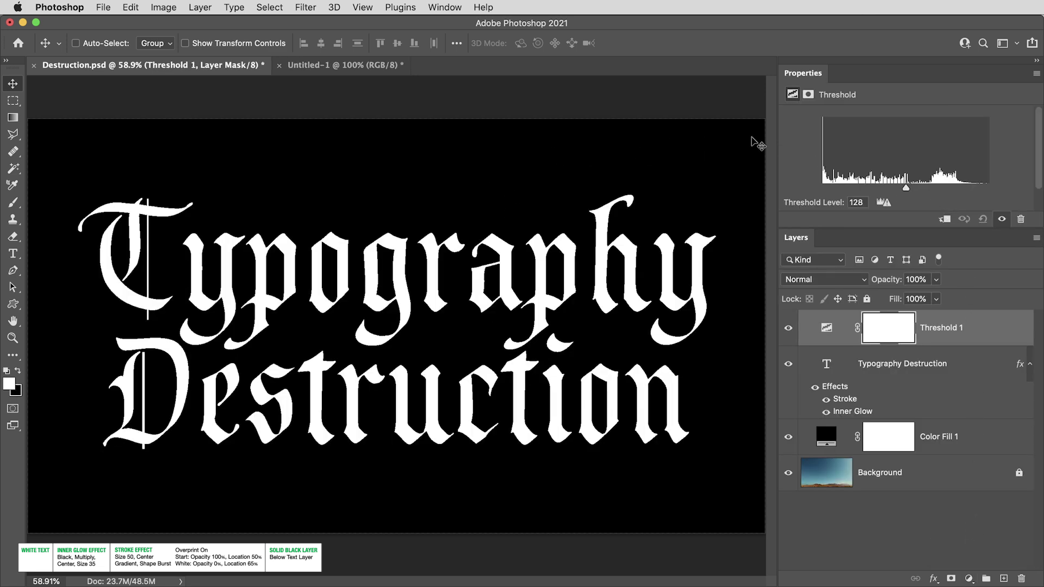
{"action": "mouse_move", "coordinate": [906, 188]}
{"action": "left_mouse_down"}
{"action": "mouse_move", "coordinate": [928, 193]}
{"action": "mouse_move", "coordinate": [823, 190]}
{"action": "mouse_move", "coordinate": [967, 191]}
{"action": "mouse_move", "coordinate": [917, 191]}
{"action": "left_mouse_up"}
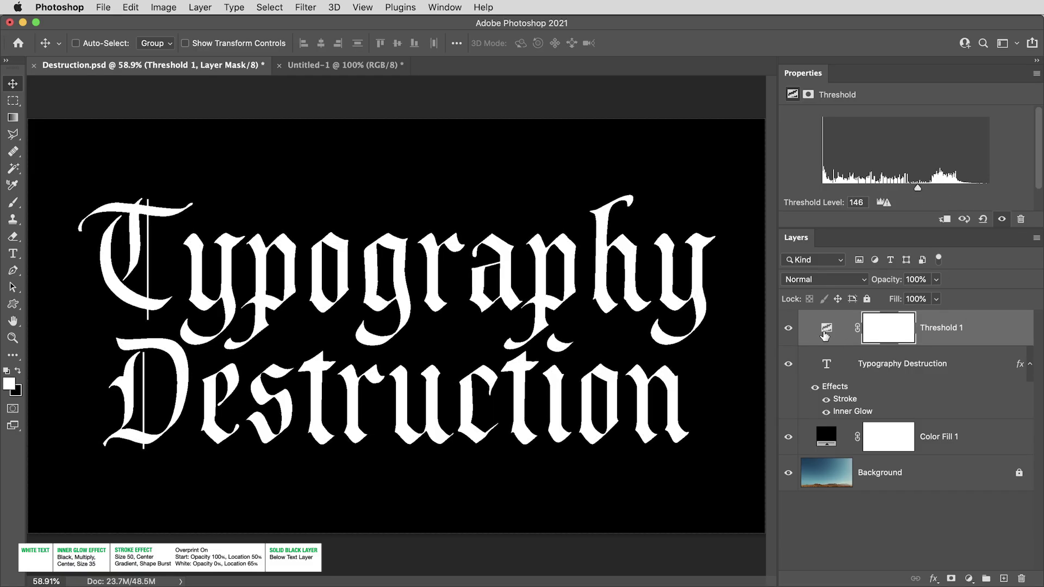
{"action": "left_click", "coordinate": [825, 335]}
{"action": "key", "text": "BackSpace"}
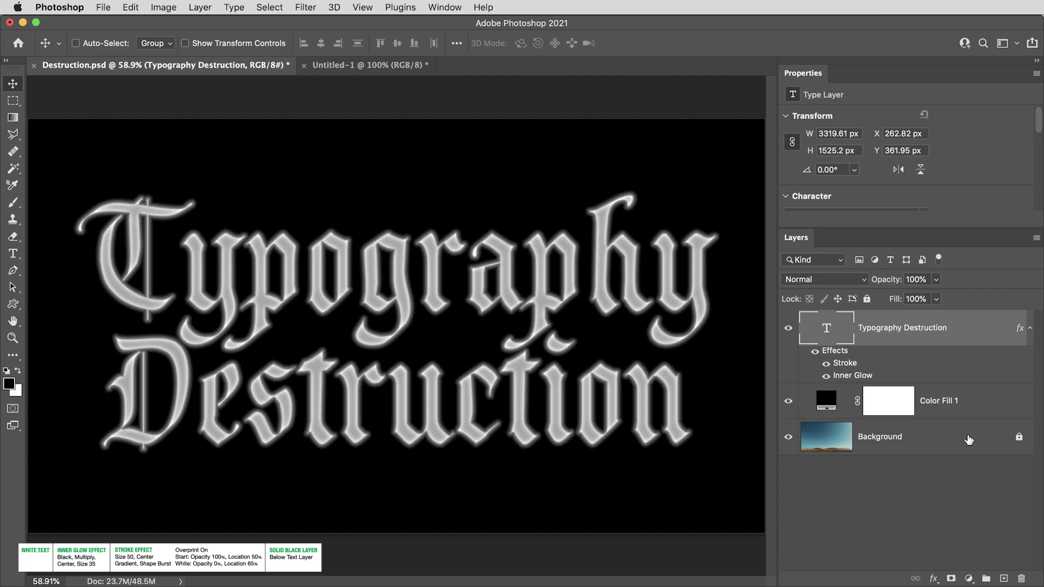
Step: Create a new layer filled with 50% Gray and set its blend mode to Hard Mix
{"action": "left_click", "coordinate": [1004, 577]}
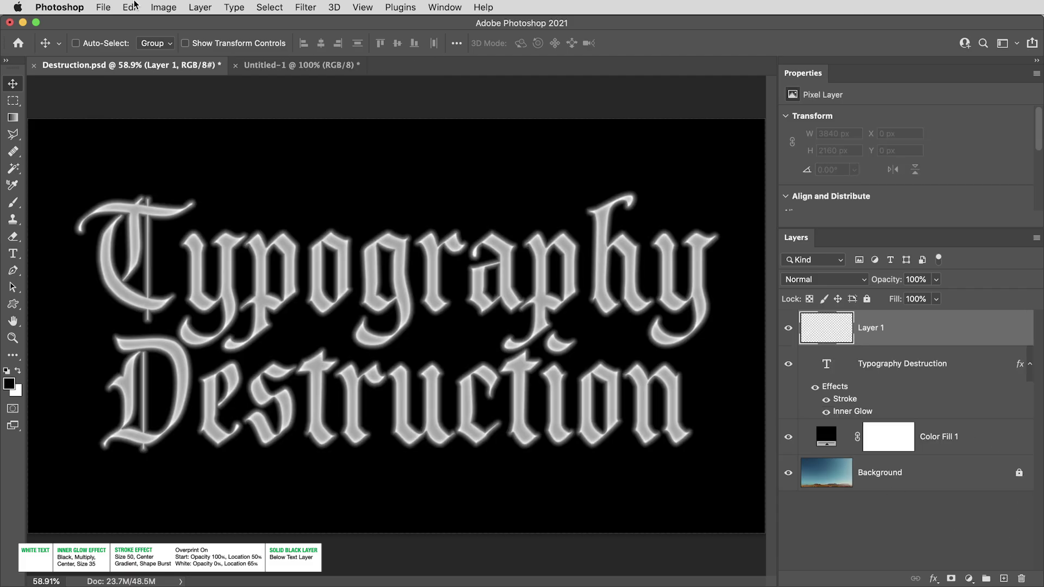
{"action": "left_click", "coordinate": [131, 7]}
{"action": "left_click", "coordinate": [162, 214]}
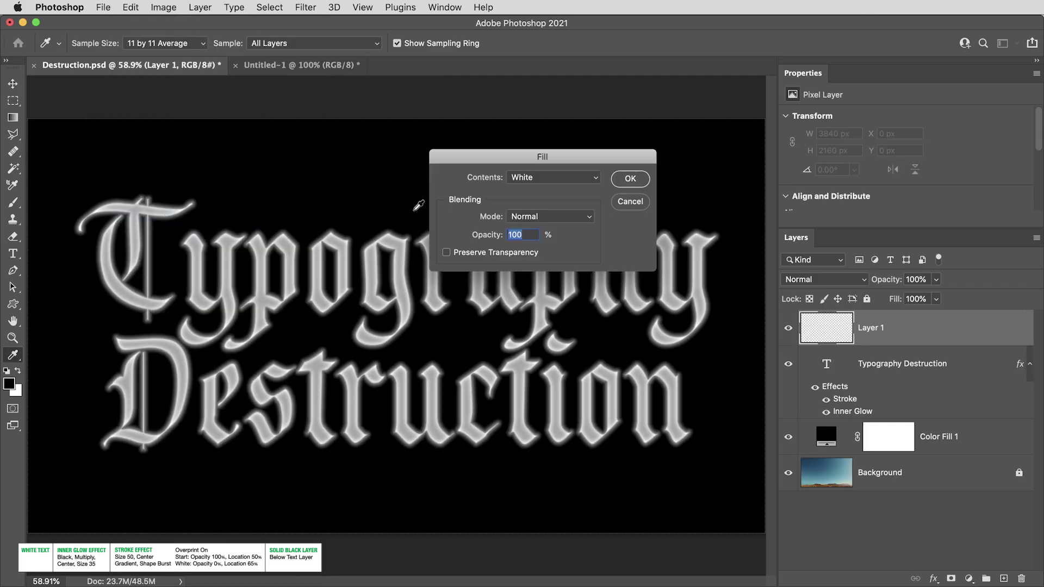
{"action": "left_click", "coordinate": [544, 177]}
{"action": "left_click", "coordinate": [539, 166]}
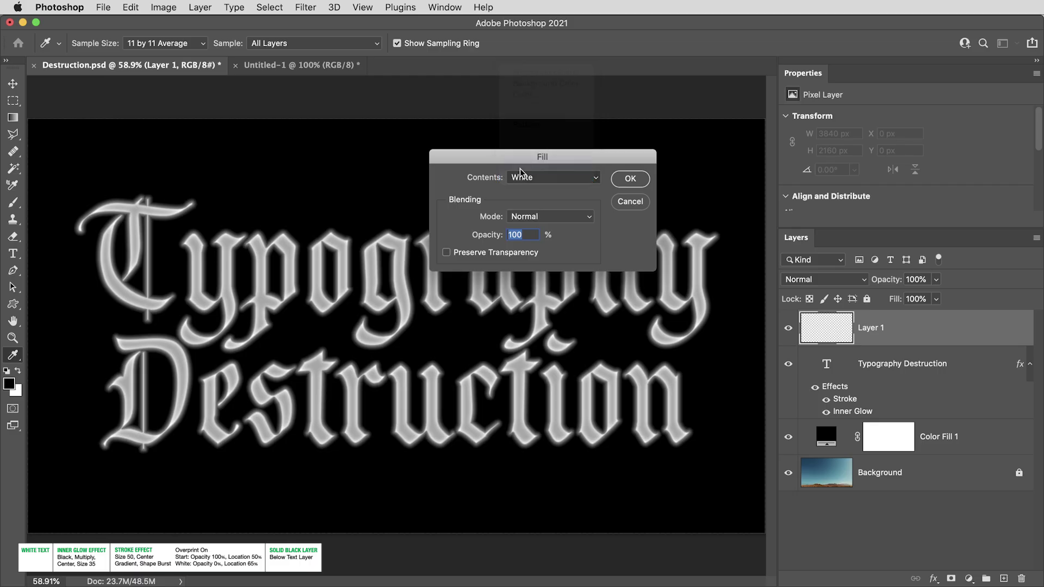
{"action": "left_click", "coordinate": [629, 179]}
{"action": "key", "text": "v"}
{"action": "left_click", "coordinate": [797, 279]}
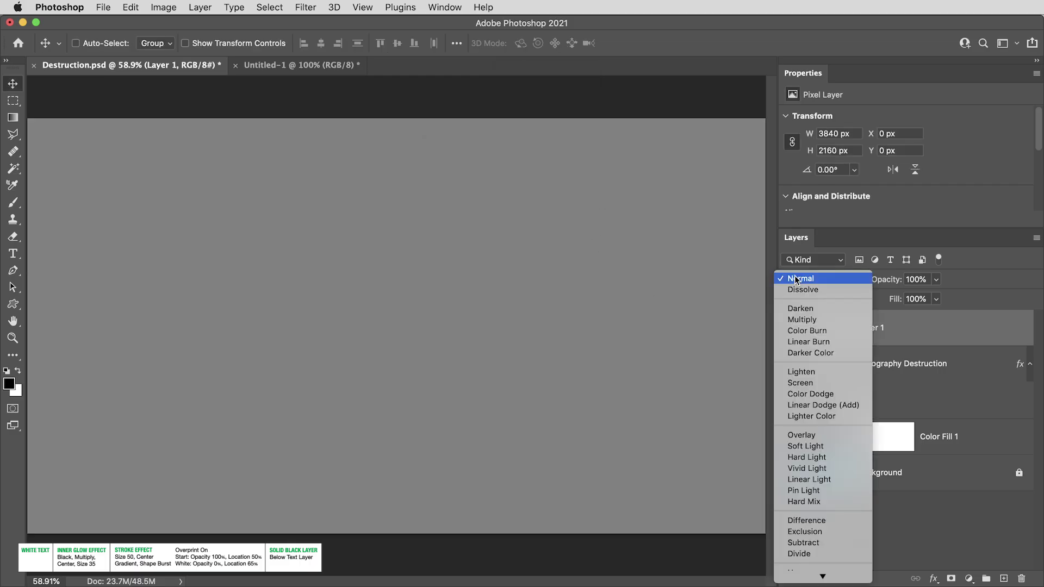
{"action": "left_click", "coordinate": [806, 501]}
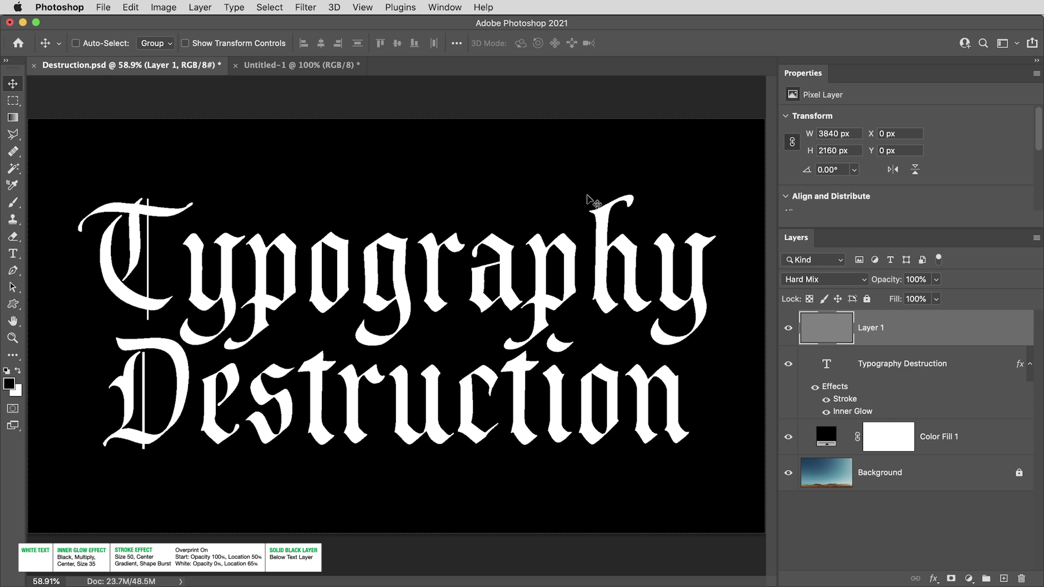
Step: Try a Hue/Saturation lightness change, cancel it, then solo and restore Layer 1's visibility
{"action": "key", "text": "super+u"}
{"action": "left_click_drag", "start_coordinate": [493, 276], "coordinate": [470, 277]}
{"action": "left_click", "coordinate": [643, 175]}
{"action": "left_click", "coordinate": [788, 328], "text": "alt"}
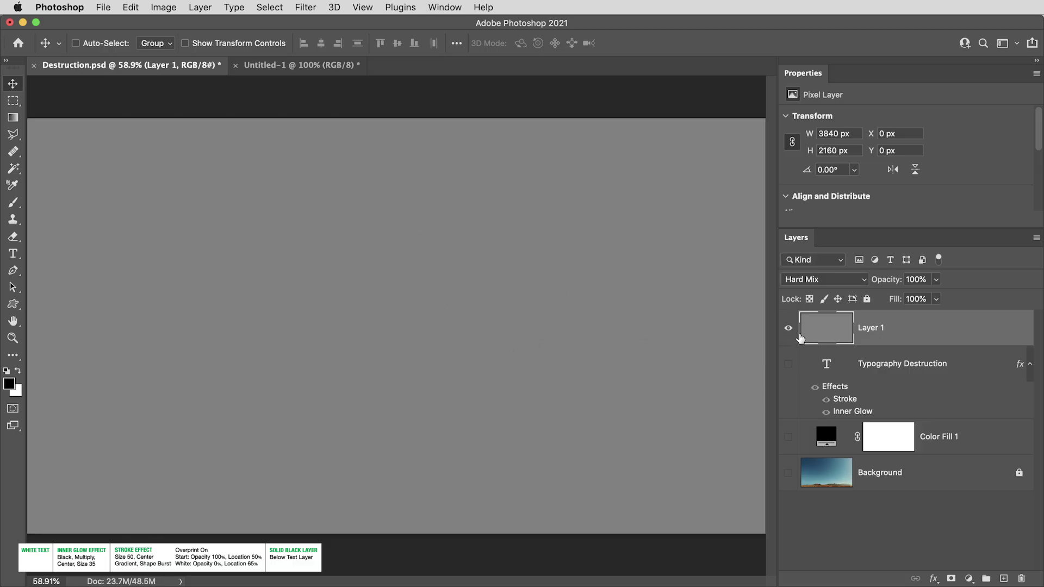
{"action": "left_click", "coordinate": [788, 329], "text": "alt"}
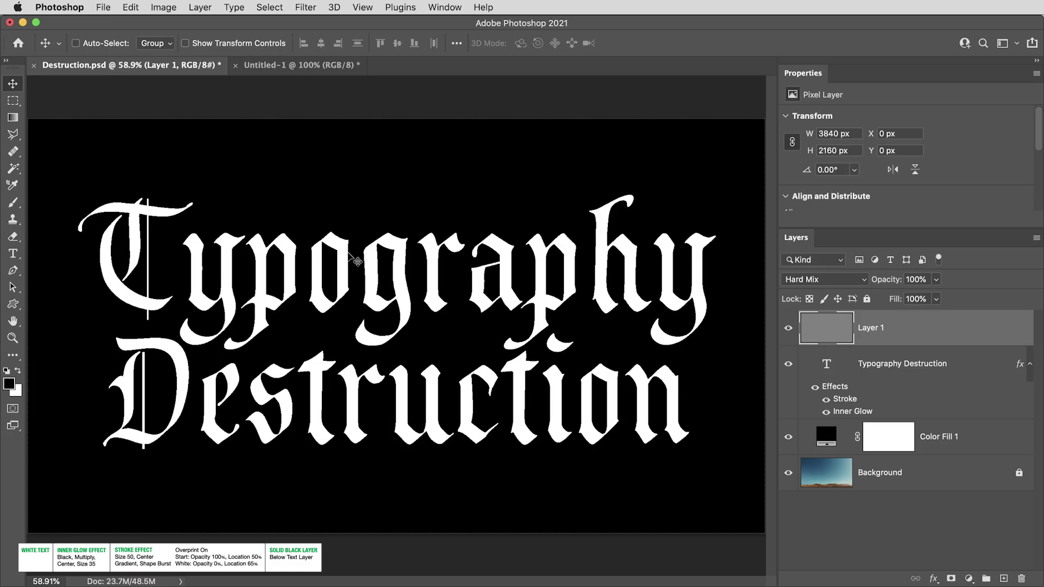
Step: Render clouds into Layer 1, view it alone, then restore all layers' visibility
{"action": "left_click", "coordinate": [306, 7]}
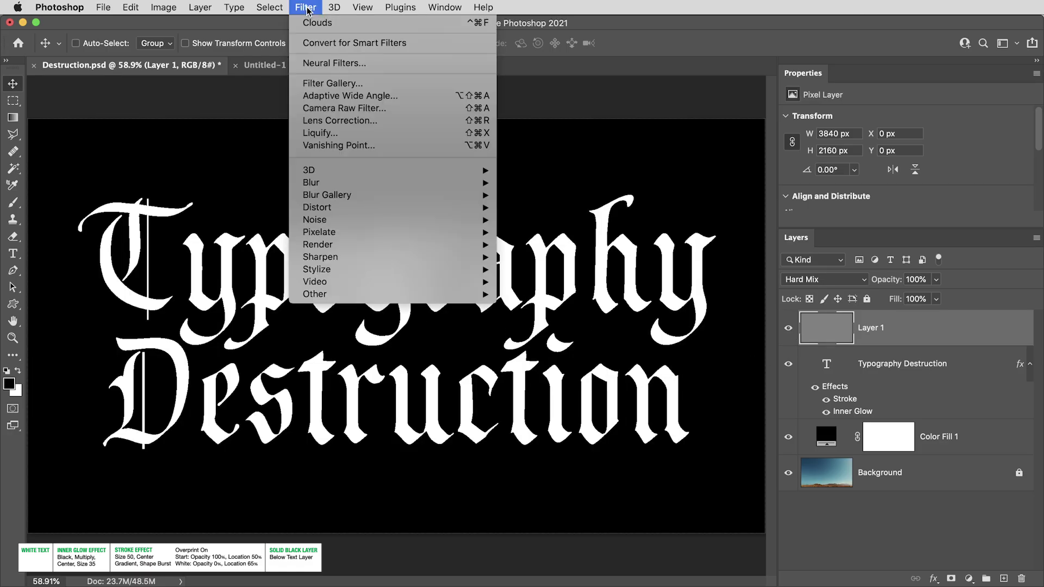
{"action": "left_click", "coordinate": [335, 24]}
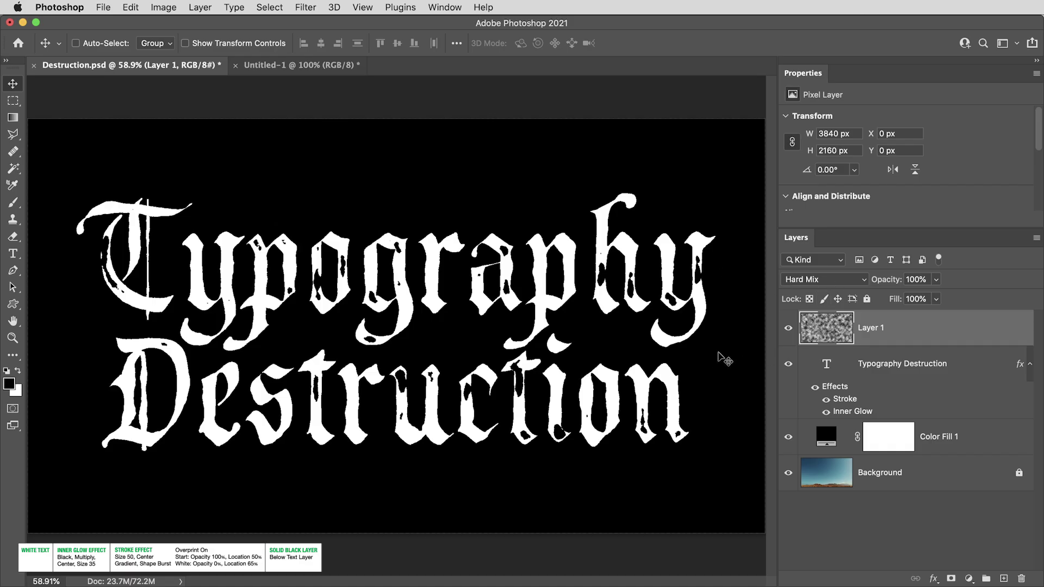
{"action": "left_click", "coordinate": [789, 328]}
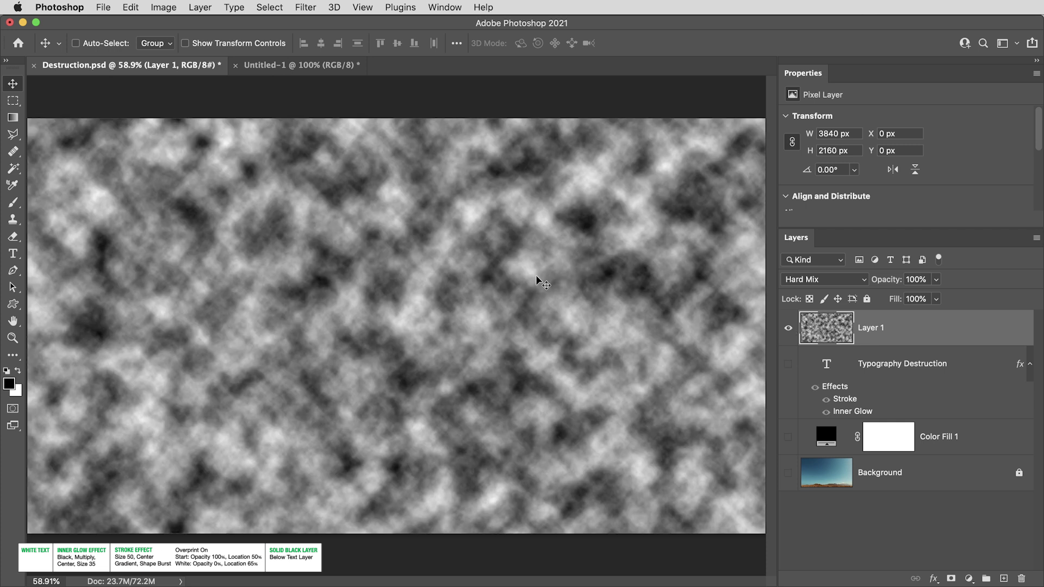
{"action": "left_click", "coordinate": [788, 328], "text": "alt"}
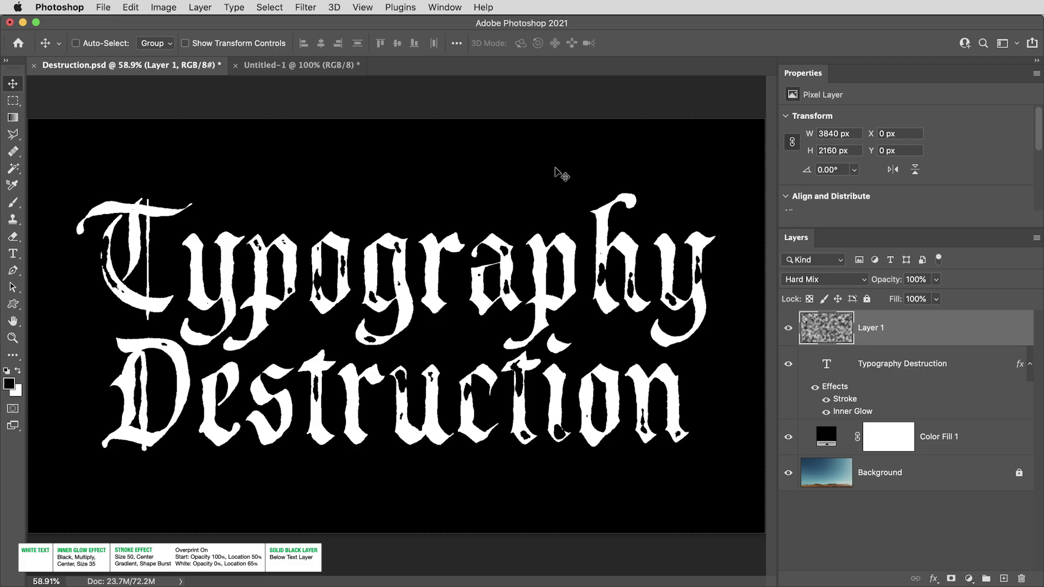
Step: Refill Layer 1 with 50% gray and apply a Circle Halftone Pattern filter
{"action": "key", "text": "shift+F5"}
{"action": "left_click", "coordinate": [629, 181]}
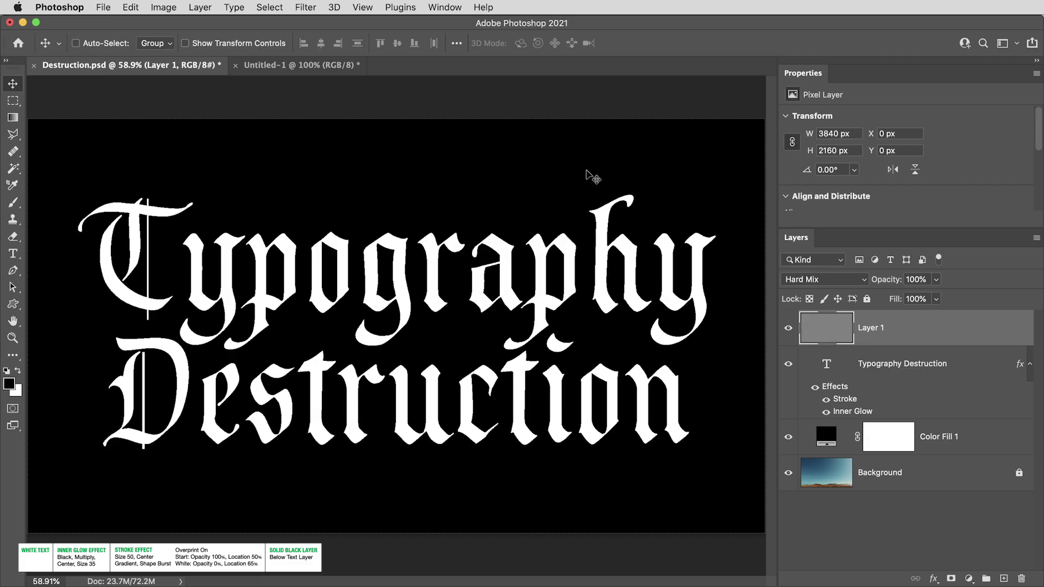
{"action": "left_click", "coordinate": [304, 8]}
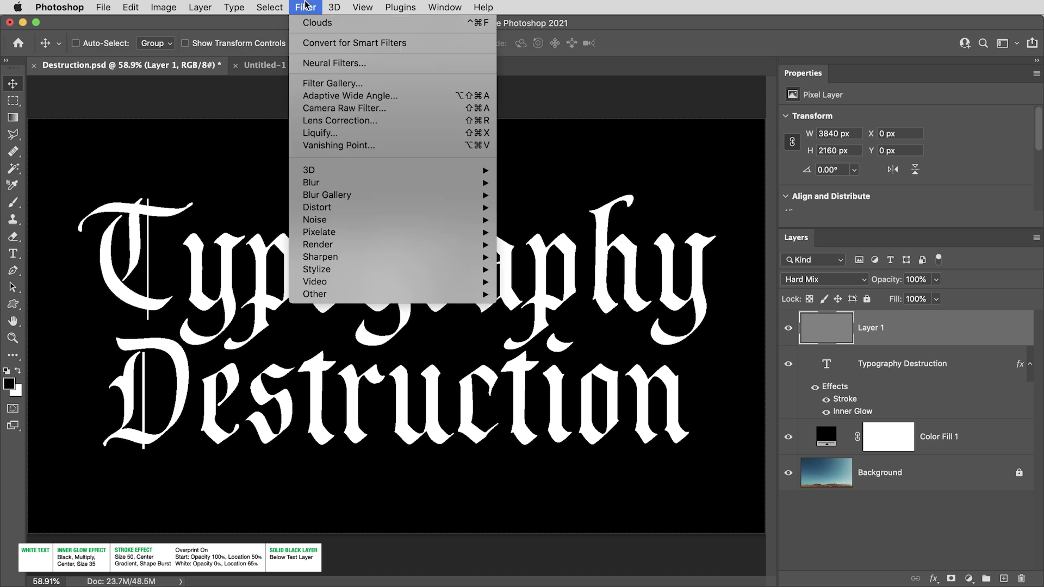
{"action": "left_click", "coordinate": [325, 84]}
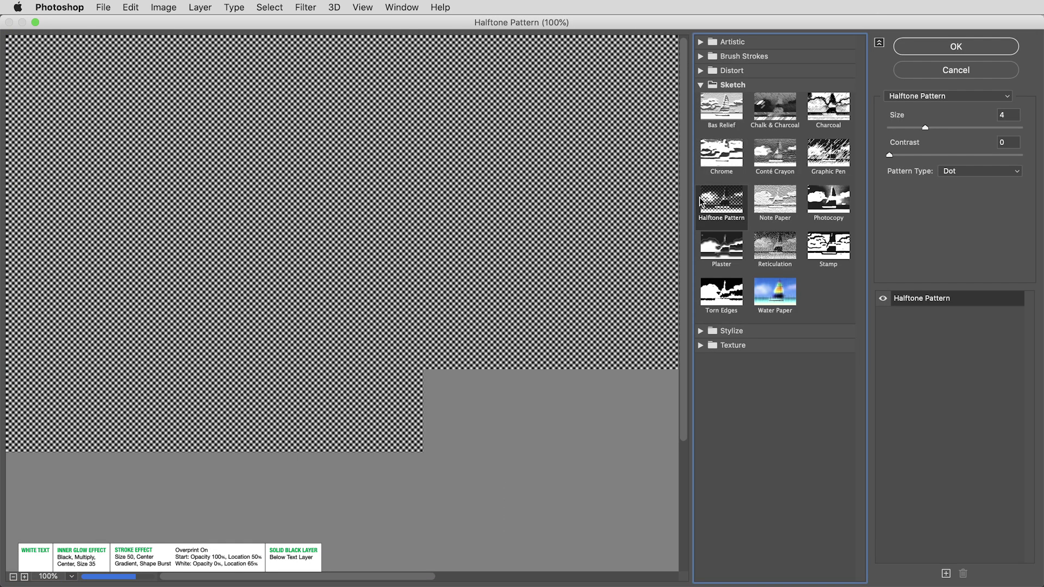
{"action": "left_click", "coordinate": [958, 172]}
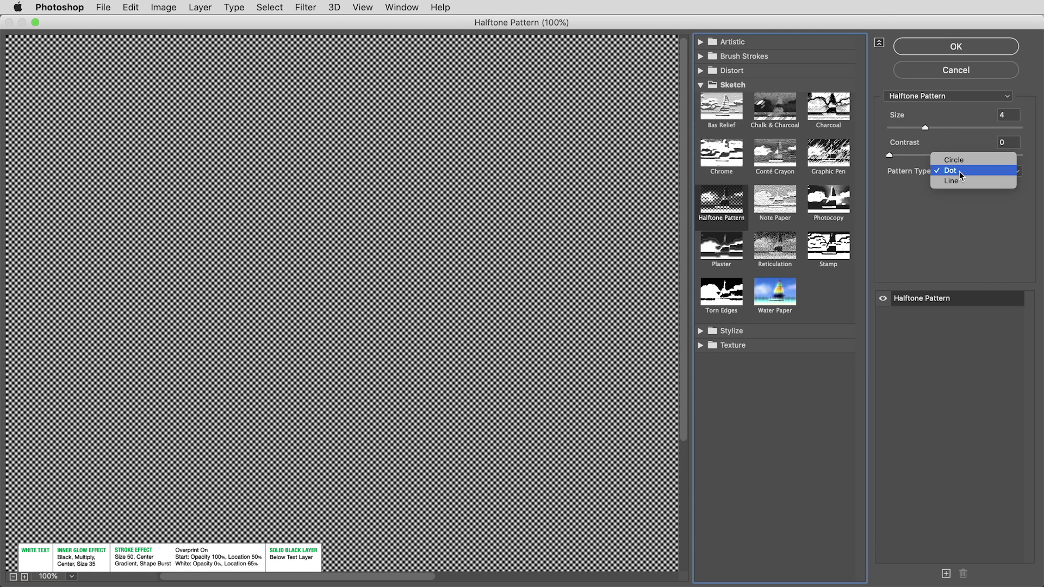
{"action": "left_click", "coordinate": [960, 159]}
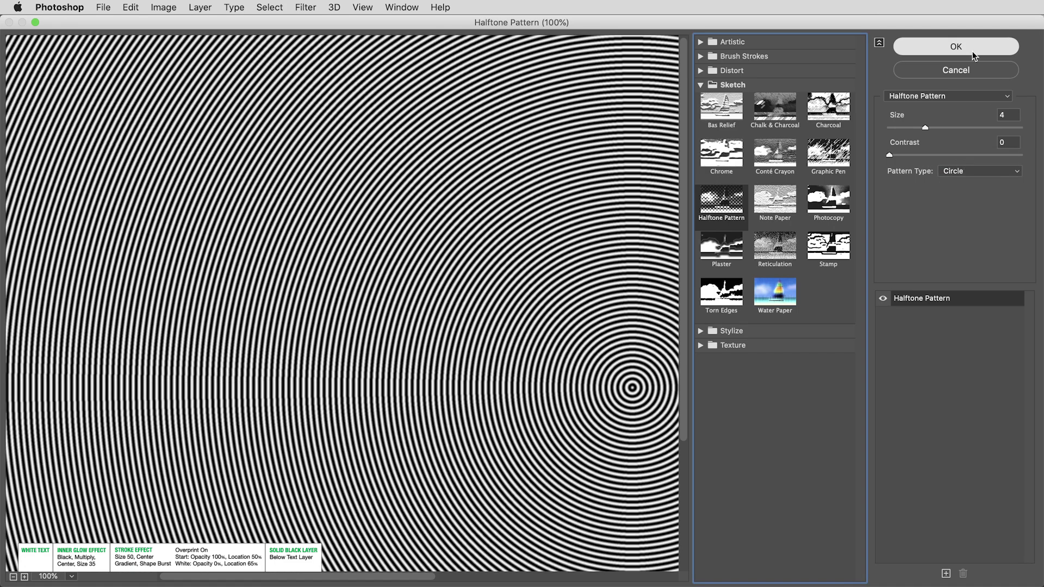
{"action": "left_click", "coordinate": [972, 51]}
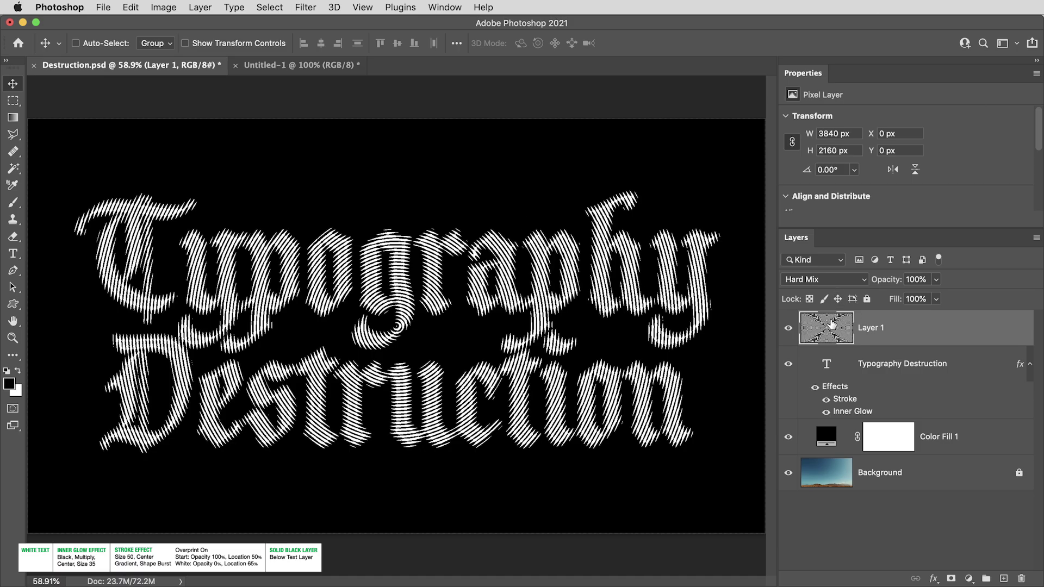
Step: Replace the halftone layer with the Texturelabs_Grunge_140L.jpg texture, pasted in as a new layer
{"action": "key", "text": "Delete"}
{"action": "key", "text": "super+Tab"}
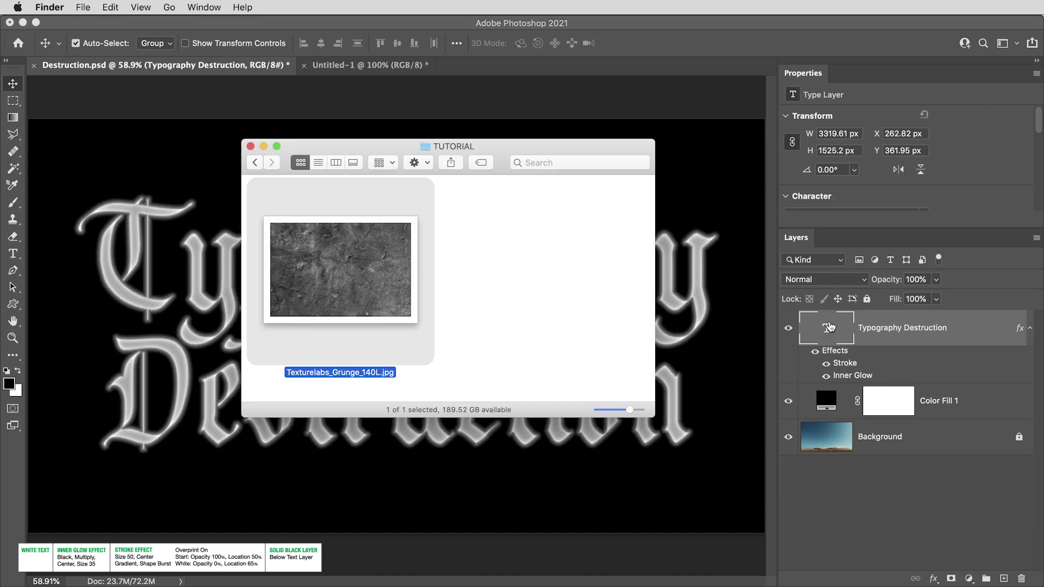
{"action": "double_click", "coordinate": [398, 250]}
{"action": "key", "text": "super+a"}
{"action": "key", "text": "super+c"}
{"action": "key", "text": "super+w"}
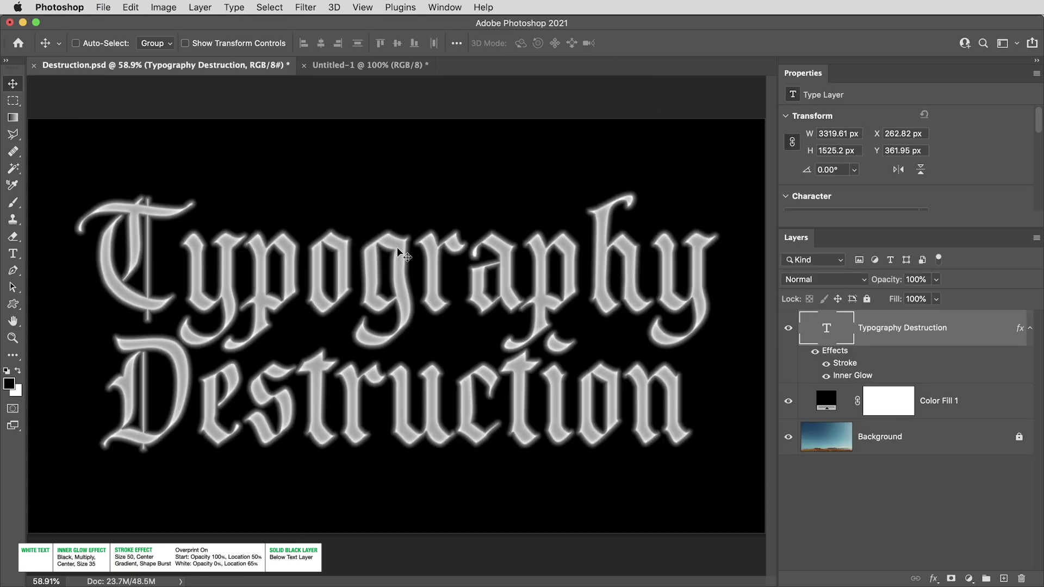
{"action": "key", "text": "super+v"}
Step: Set the texture layer to Hard Mix and briefly view it alone to check
{"action": "left_click", "coordinate": [815, 279]}
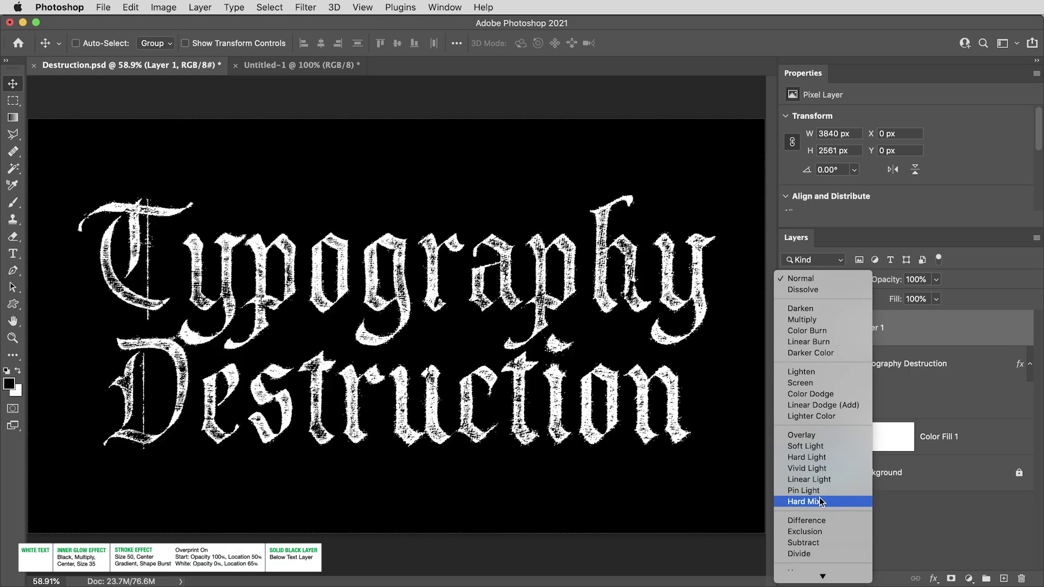
{"action": "left_click", "coordinate": [817, 501]}
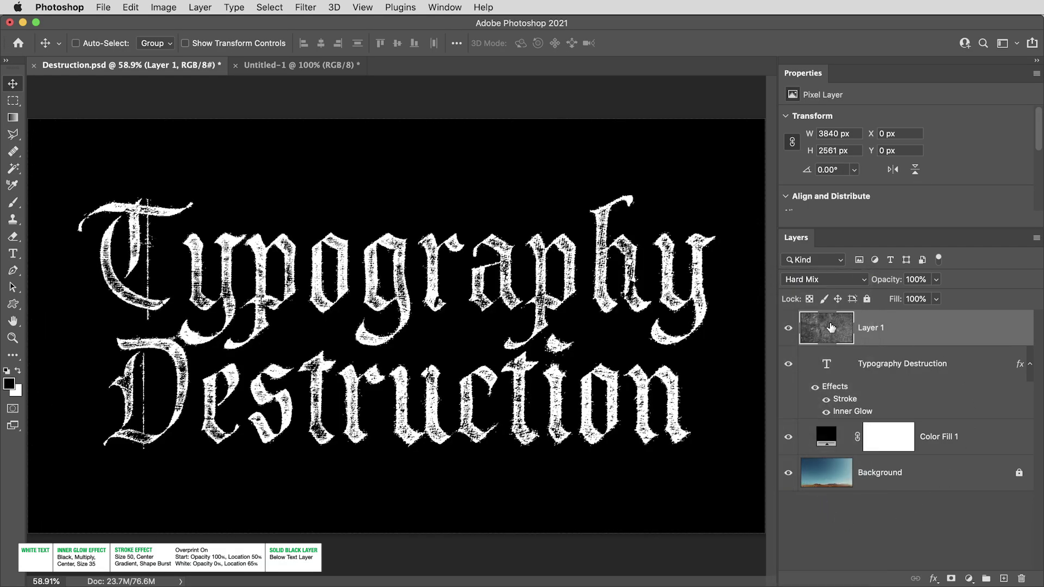
{"action": "left_click", "coordinate": [788, 329], "text": "alt"}
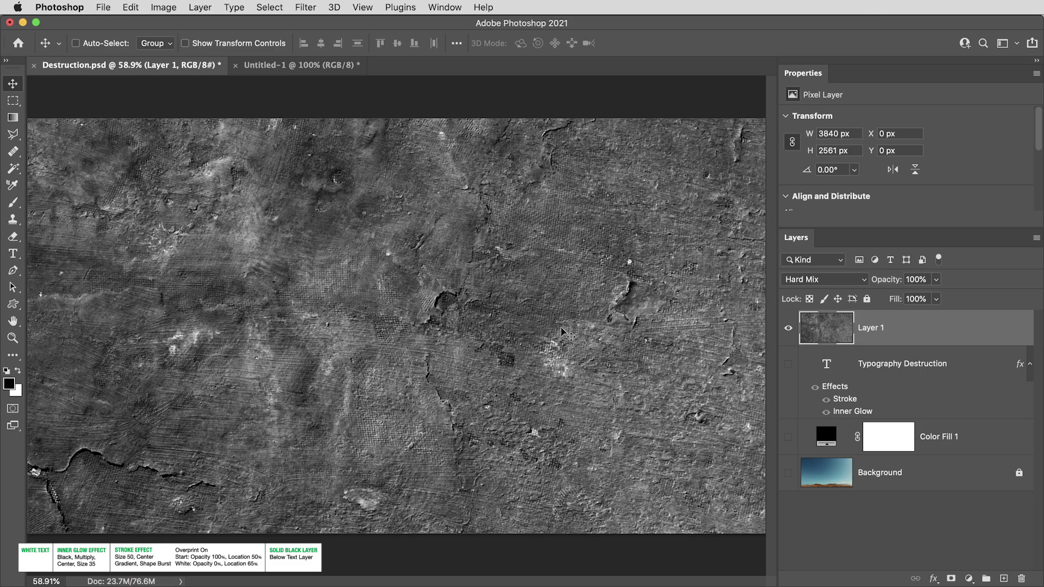
{"action": "left_click", "coordinate": [788, 328], "text": "alt"}
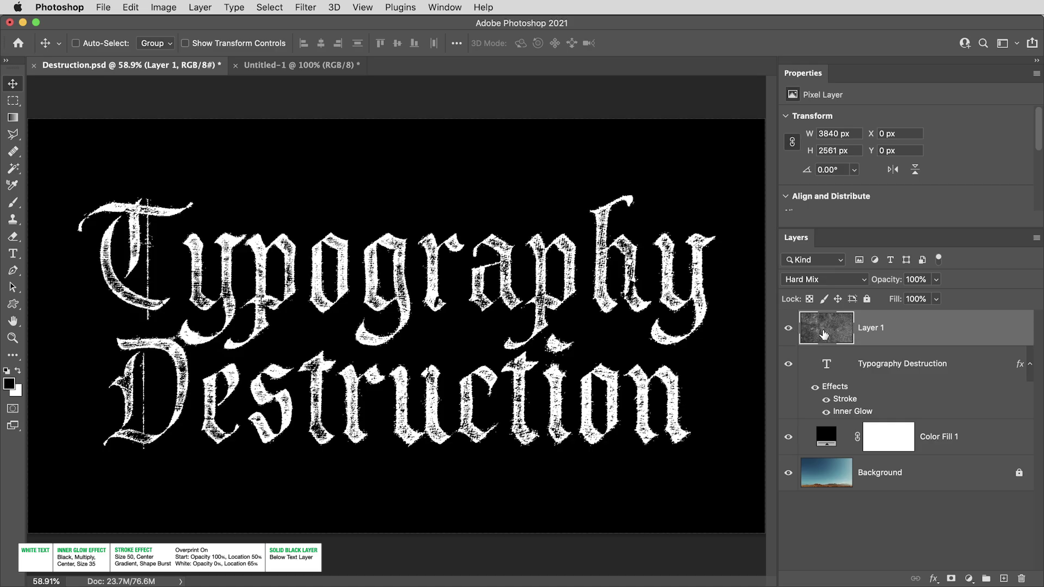
Step: Delete Layer 1 and add a Clouds pattern fill layer
{"action": "key", "text": "BackSpace"}
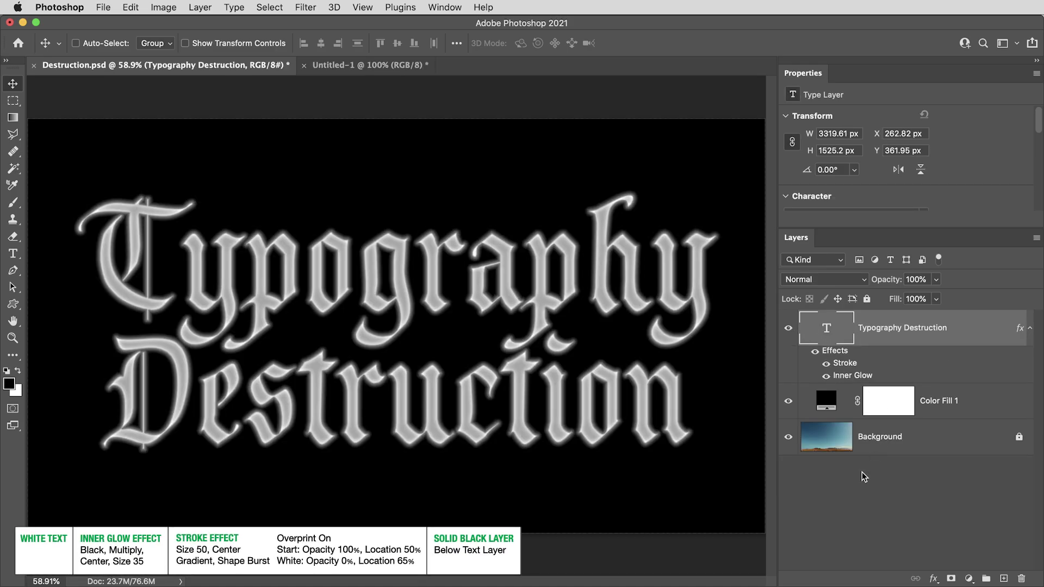
{"action": "left_click", "coordinate": [968, 578]}
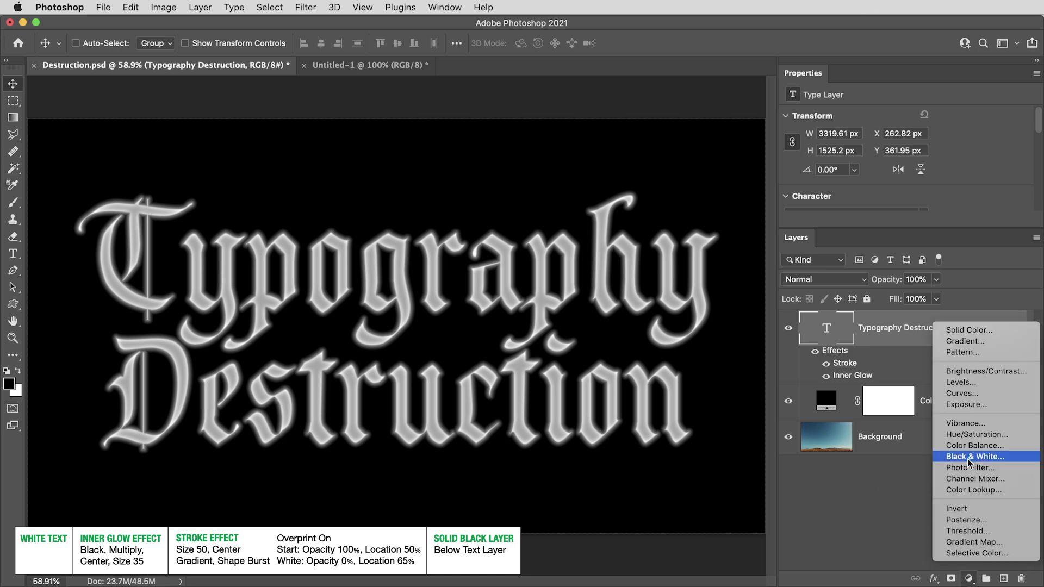
{"action": "left_click", "coordinate": [966, 353]}
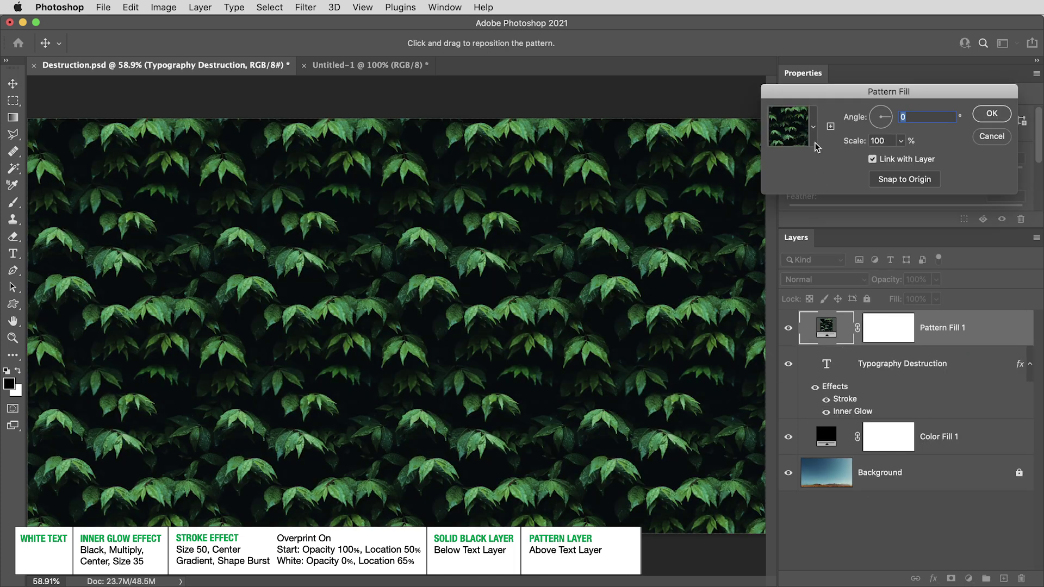
{"action": "left_click", "coordinate": [814, 139]}
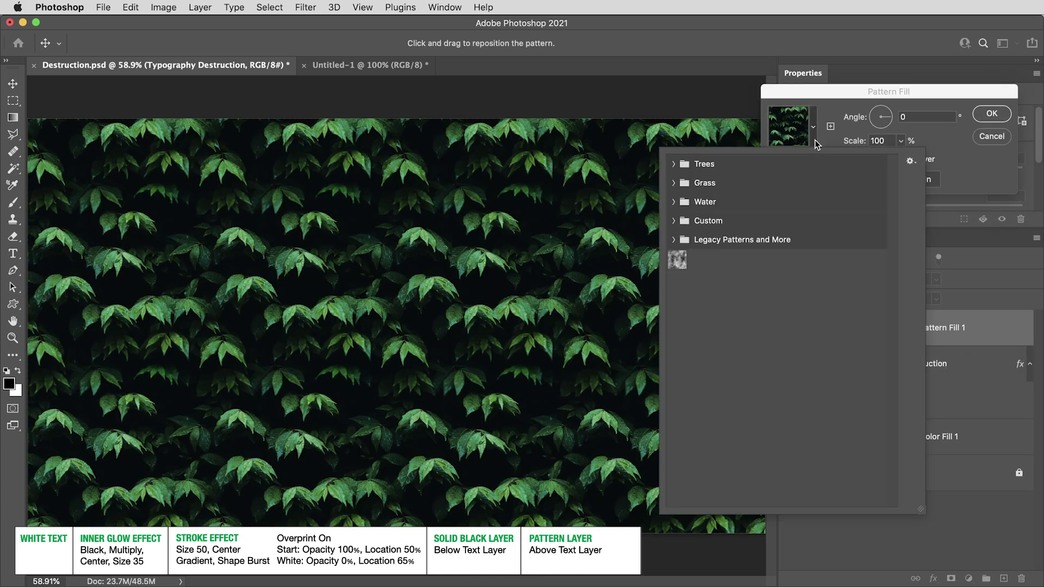
{"action": "left_click", "coordinate": [678, 260]}
{"action": "left_click", "coordinate": [936, 94]}
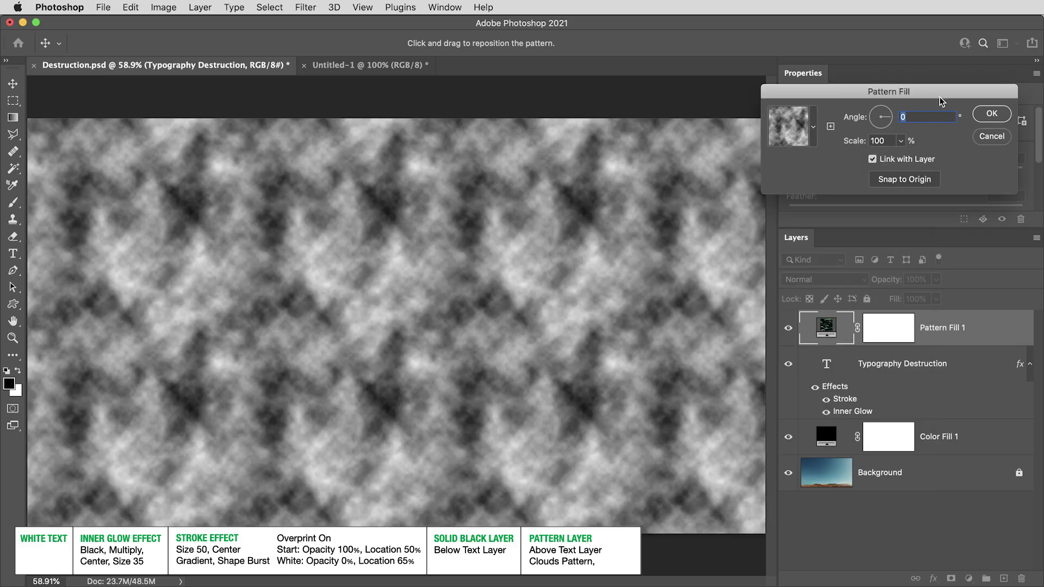
{"action": "left_click_drag", "start_coordinate": [913, 100], "coordinate": [703, 134]}
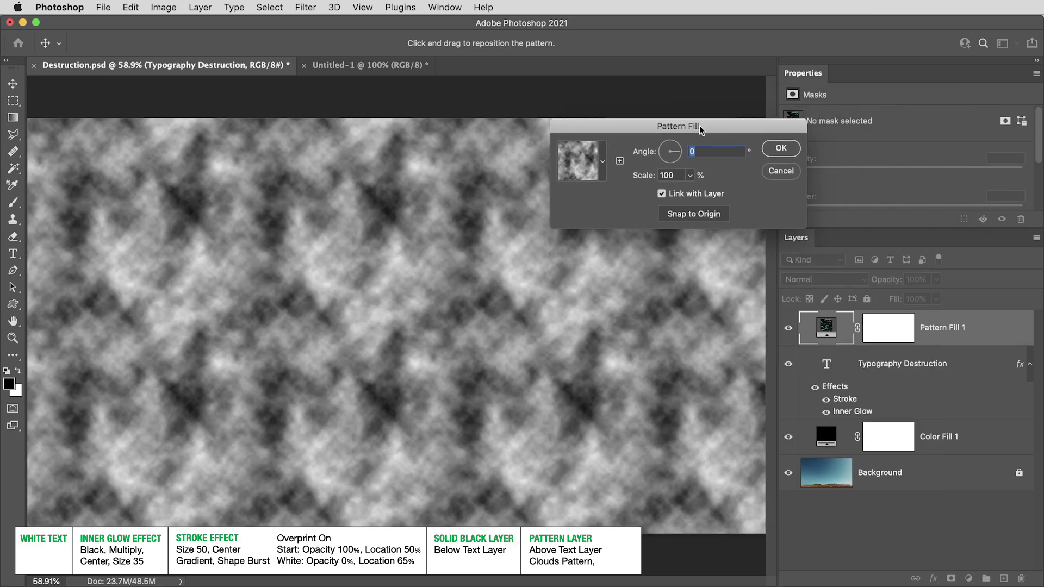
{"action": "left_click", "coordinate": [689, 175]}
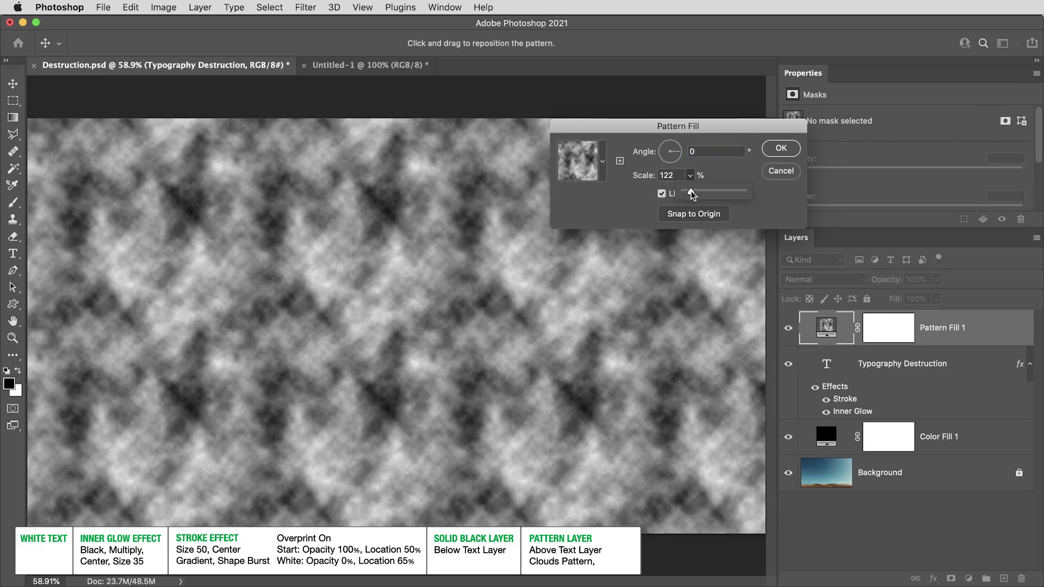
{"action": "left_click_drag", "start_coordinate": [691, 194], "coordinate": [693, 191]}
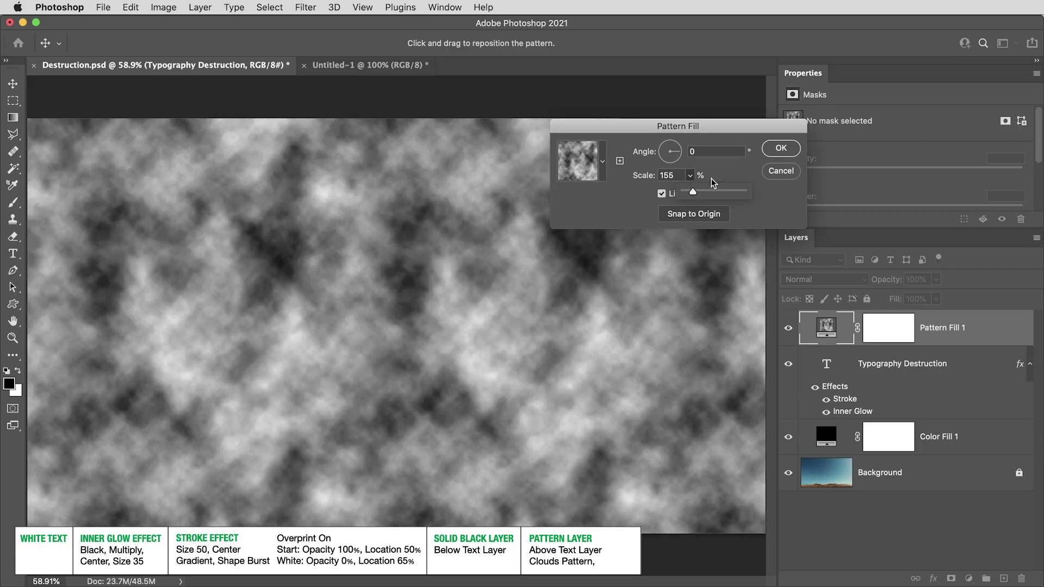
{"action": "left_click", "coordinate": [781, 151]}
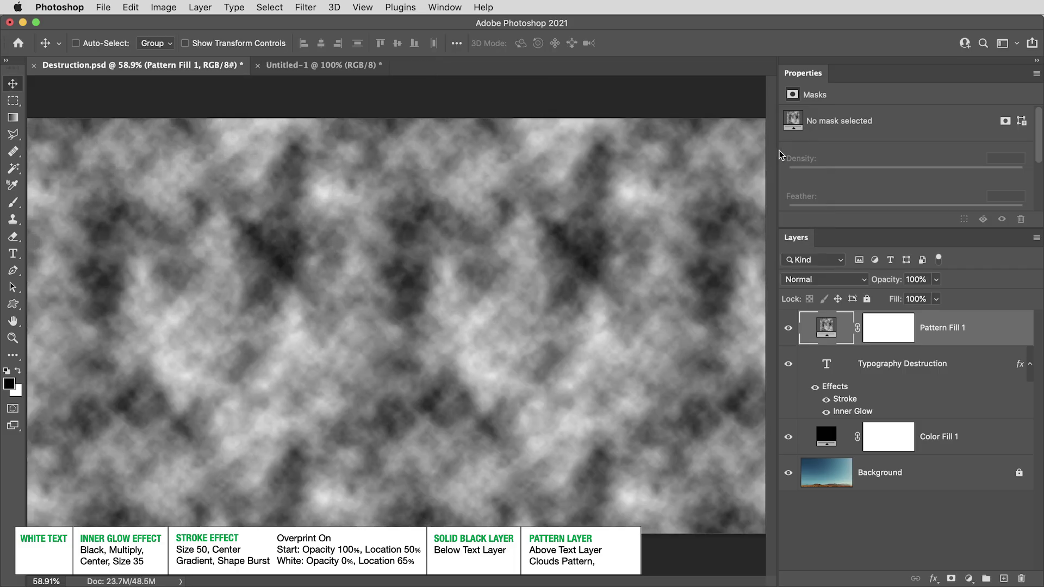
Step: Blend the Clouds pattern layer in Hard Mix with a pattern scale of 80
{"action": "left_click", "coordinate": [843, 281]}
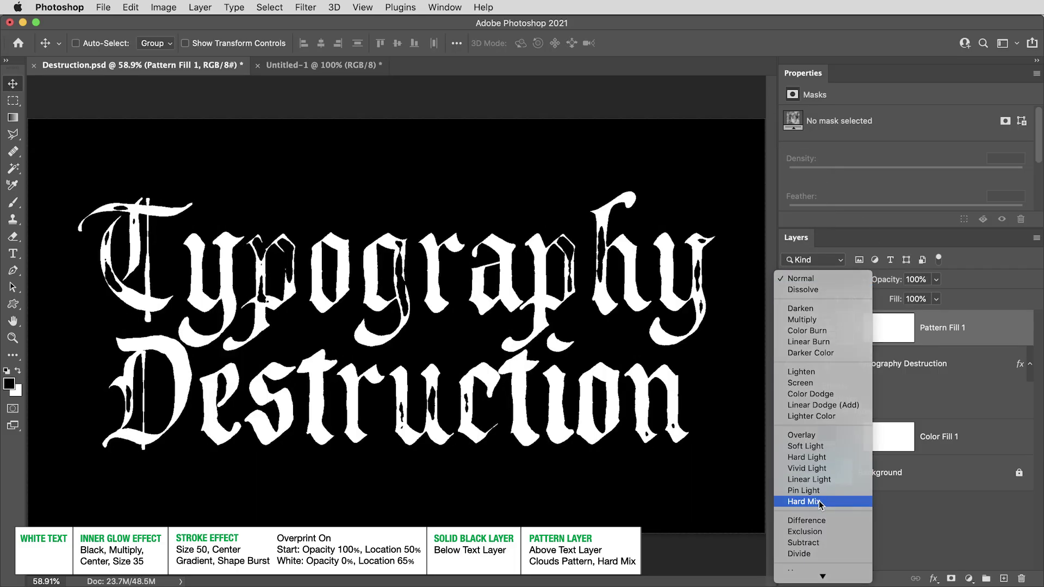
{"action": "left_click", "coordinate": [819, 501]}
{"action": "double_click", "coordinate": [827, 327]}
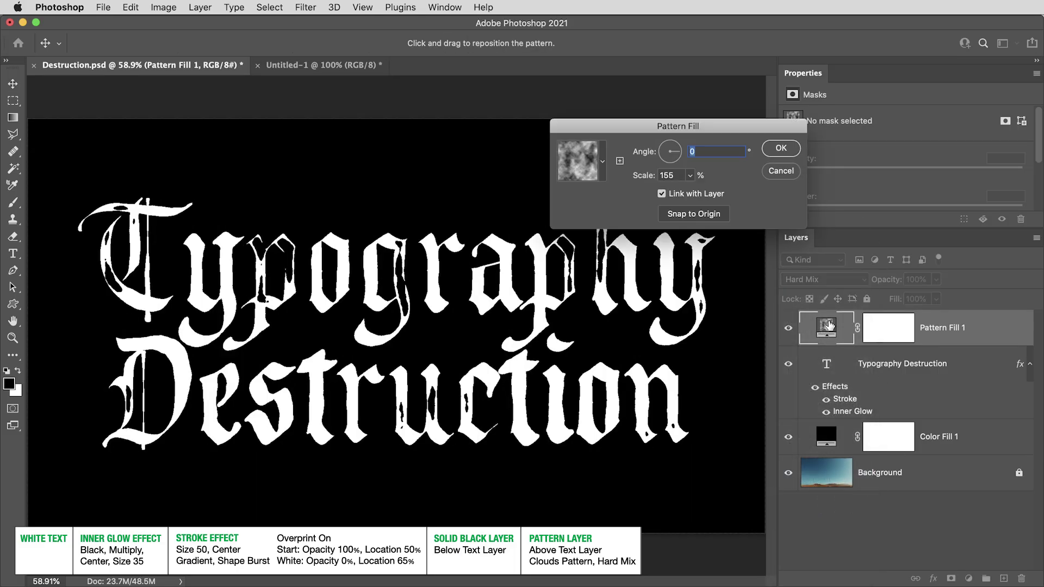
{"action": "left_click", "coordinate": [690, 175]}
{"action": "left_click_drag", "start_coordinate": [689, 189], "coordinate": [682, 191]}
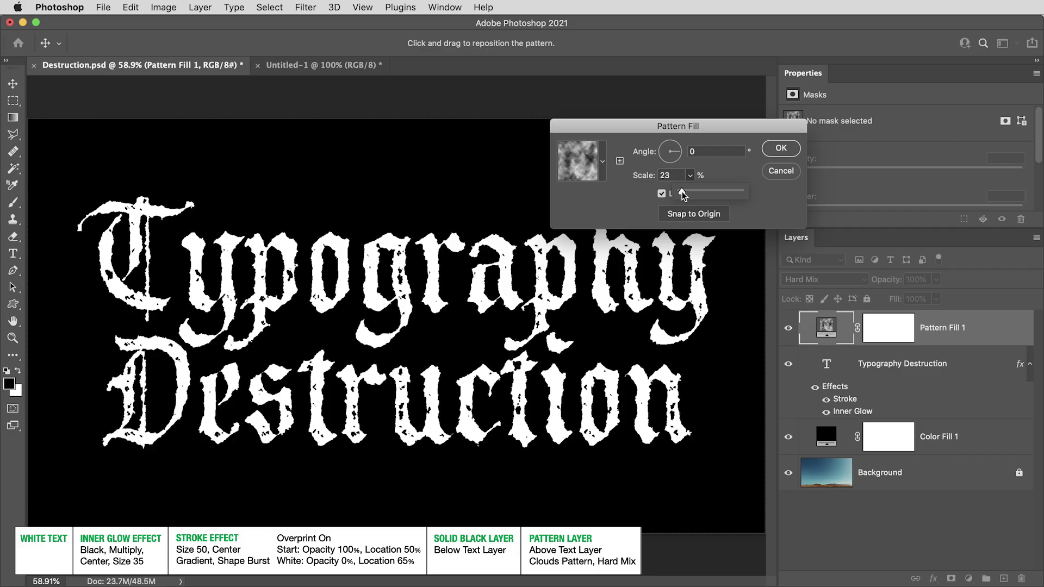
{"action": "left_click_drag", "start_coordinate": [682, 191], "coordinate": [637, 179]}
{"action": "left_click", "coordinate": [783, 145]}
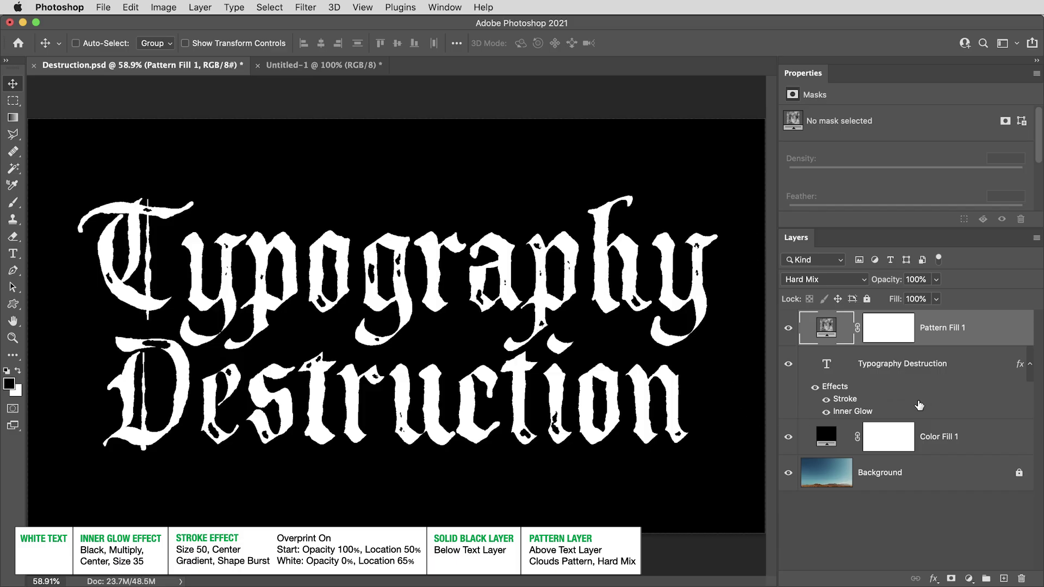
Step: Clip the Typography Destruction text and Pattern Fill 1 into Color Fill 1, then select Color Fill 1
{"action": "left_click_drag", "start_coordinate": [842, 416], "coordinate": [834, 413]}
{"action": "left_click", "coordinate": [832, 416], "text": "alt"}
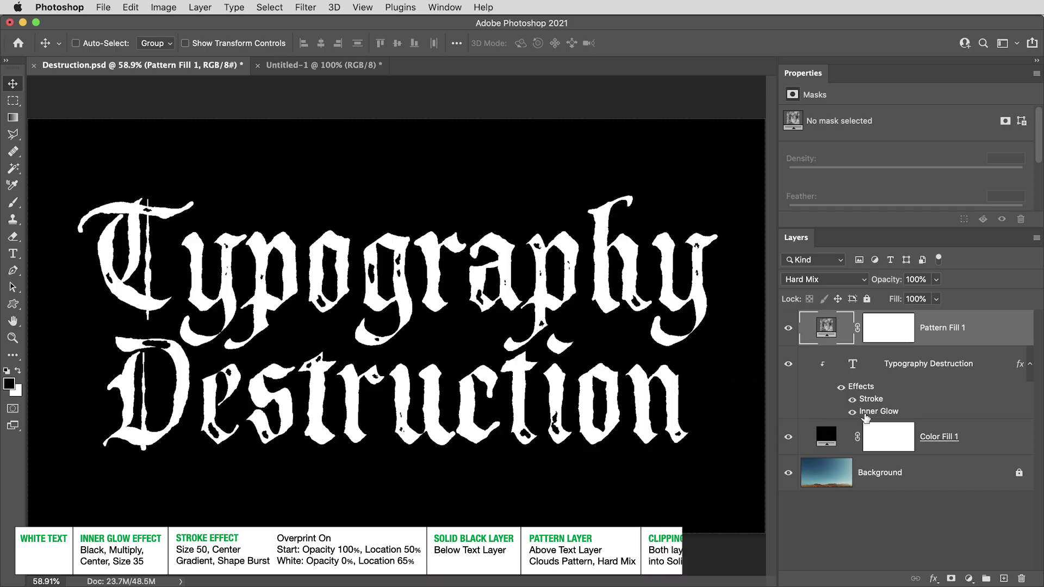
{"action": "left_click", "coordinate": [842, 343], "text": "alt"}
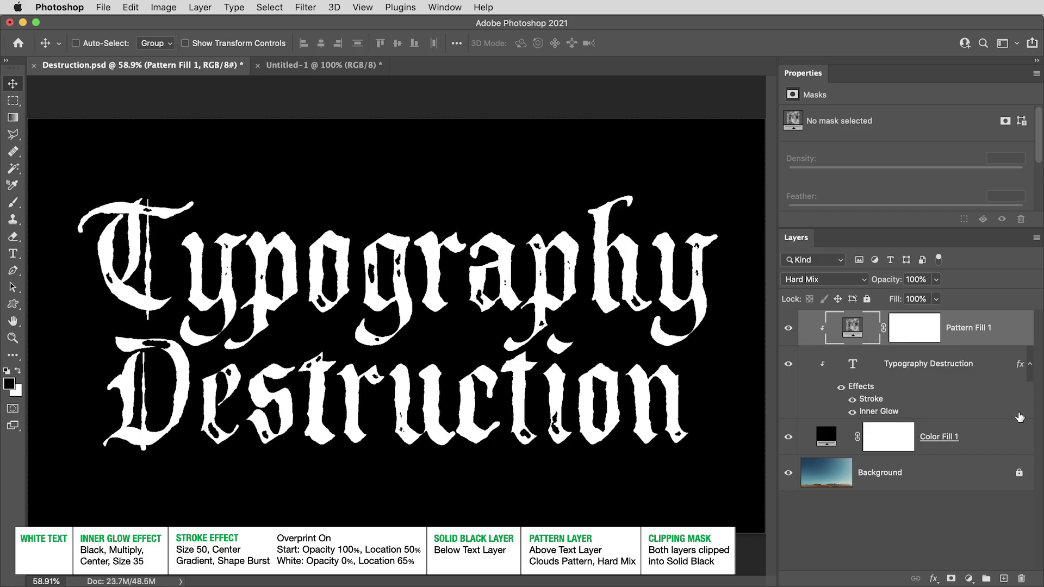
{"action": "left_click", "coordinate": [999, 436]}
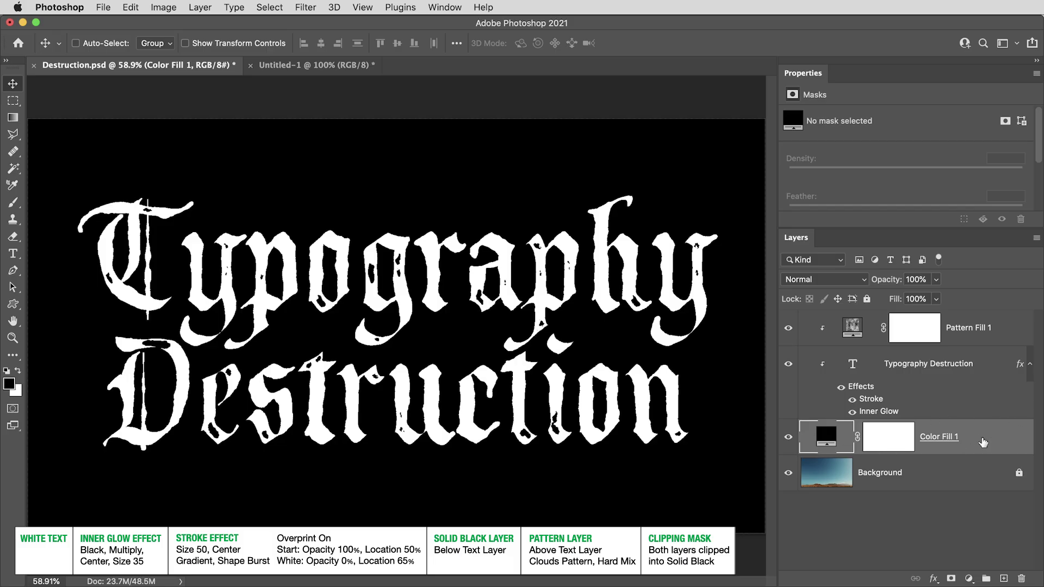
Step: Set Color Fill 1's Blend If black slider to 3, then target its layer mask
{"action": "double_click", "coordinate": [982, 442]}
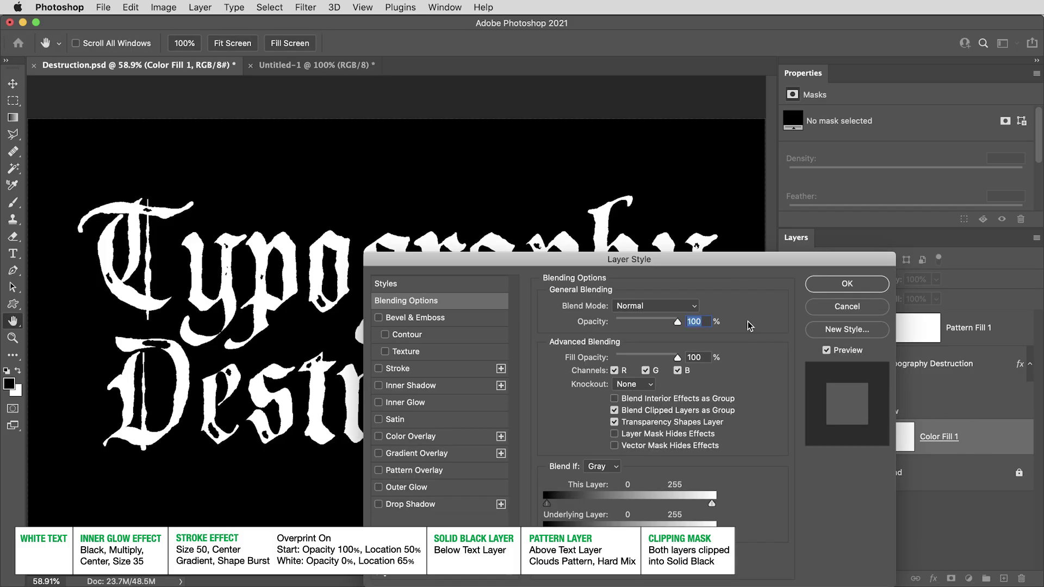
{"action": "left_click_drag", "start_coordinate": [734, 264], "coordinate": [663, 153]}
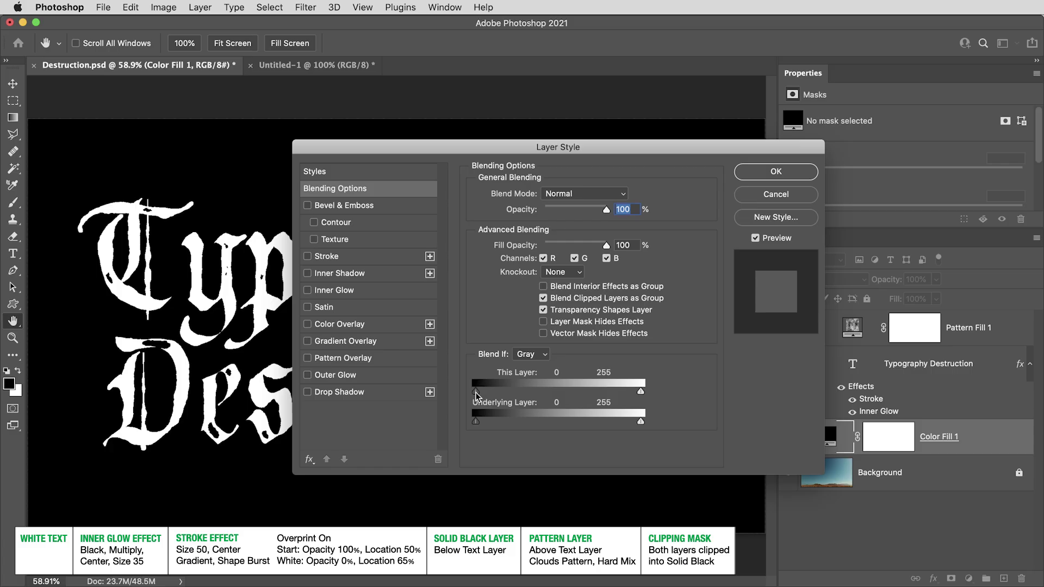
{"action": "left_click_drag", "start_coordinate": [476, 395], "coordinate": [477, 395]}
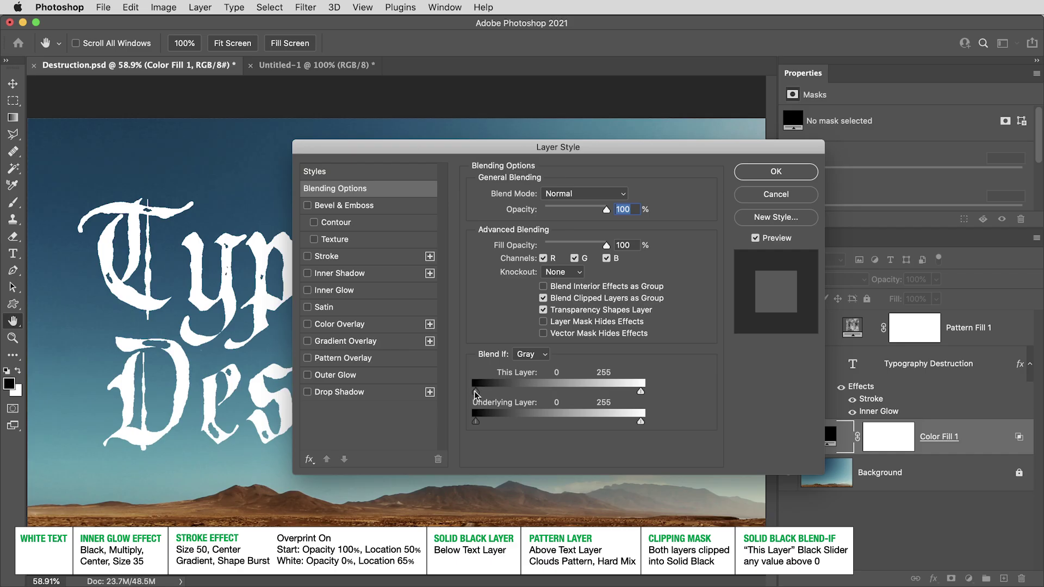
{"action": "left_click_drag", "start_coordinate": [474, 395], "coordinate": [477, 396]}
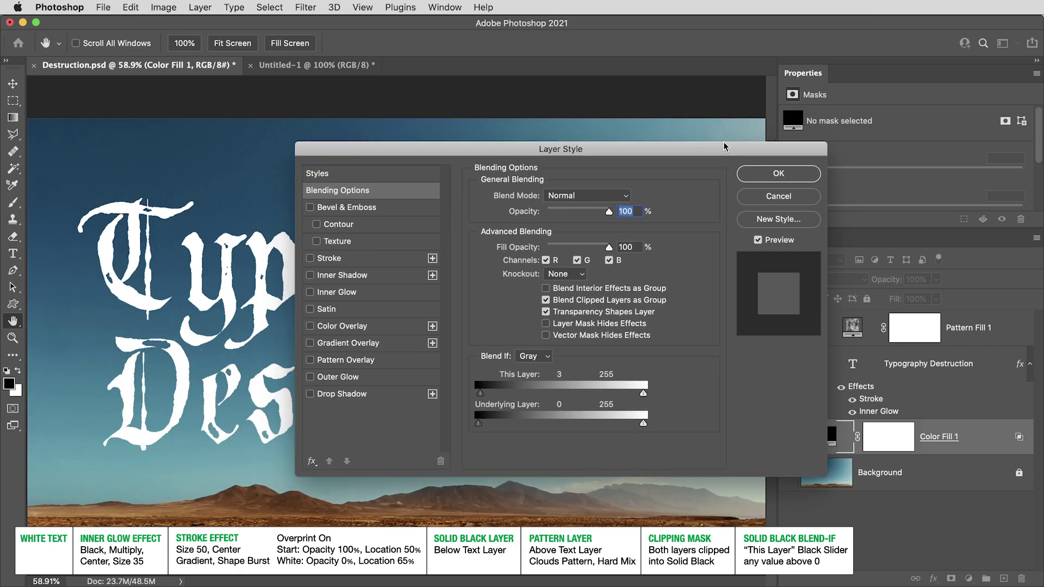
{"action": "left_click_drag", "start_coordinate": [706, 155], "coordinate": [711, 161]}
{"action": "left_click", "coordinate": [783, 178]}
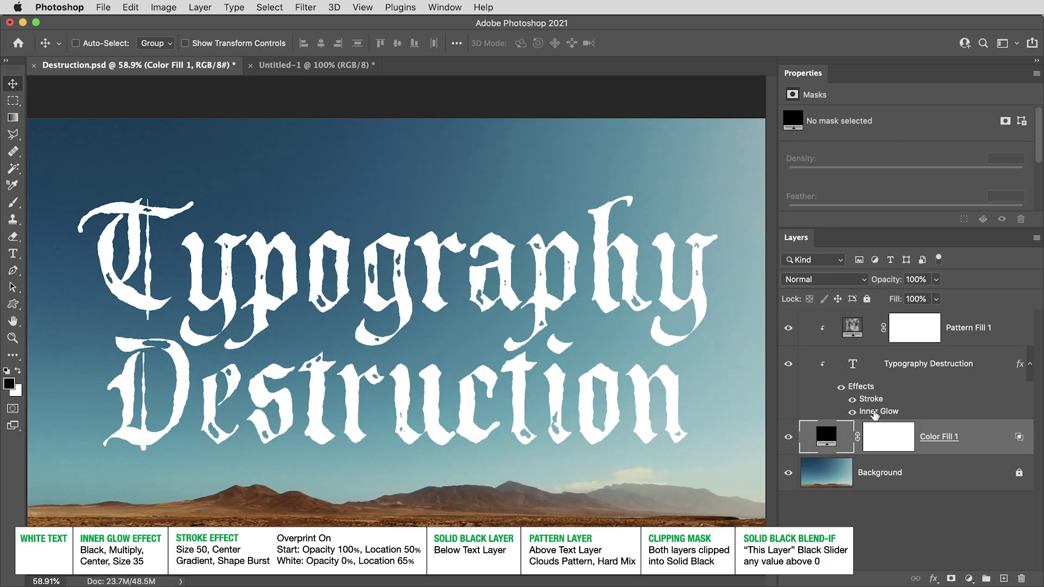
{"action": "left_click", "coordinate": [889, 441]}
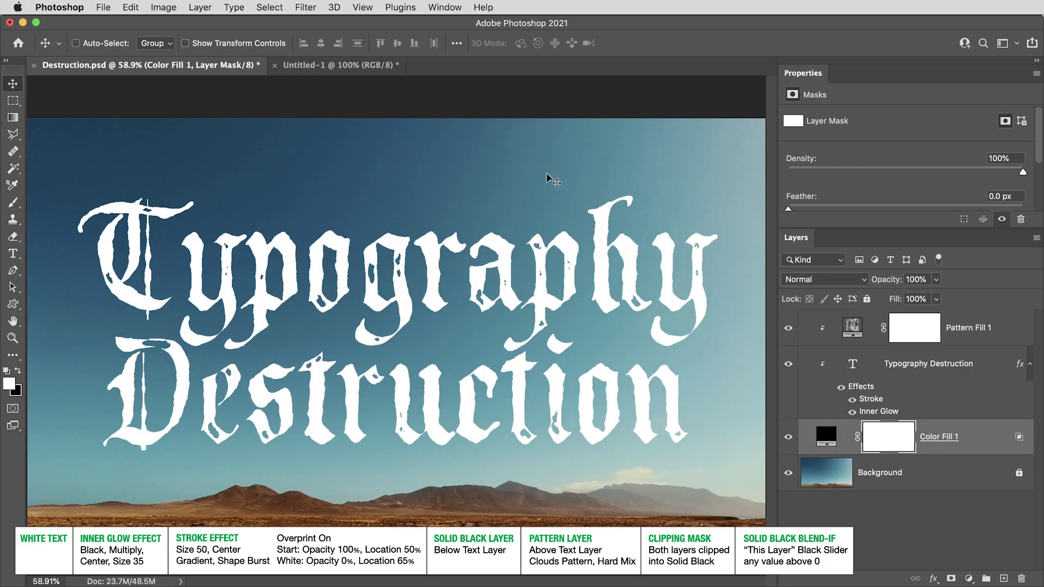
Step: Open Texturelabs_Grunge_214.png from the TUTORIAL folder in Finder
{"action": "key", "text": "super+Tab"}
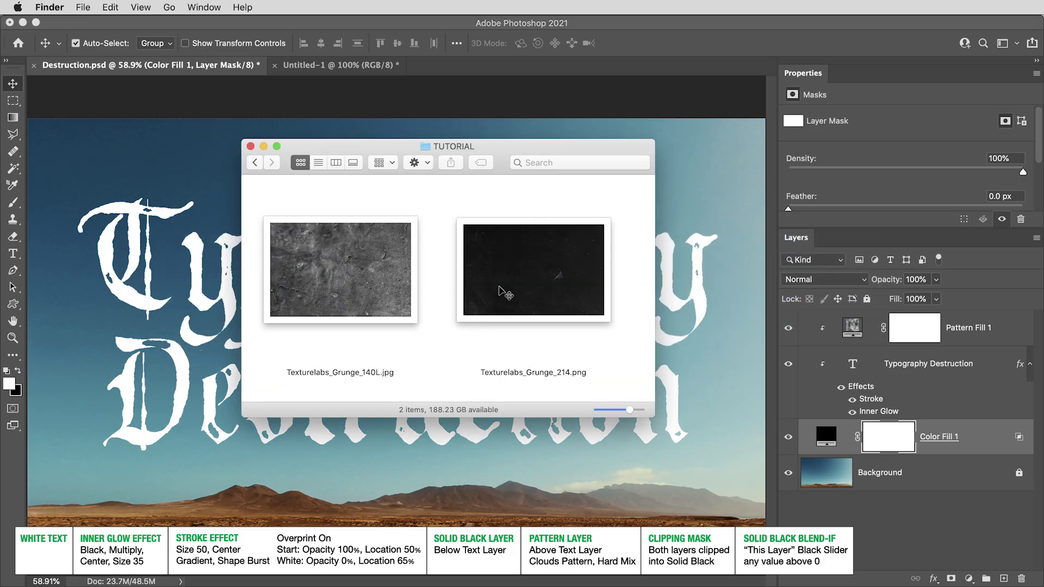
{"action": "double_click", "coordinate": [499, 298]}
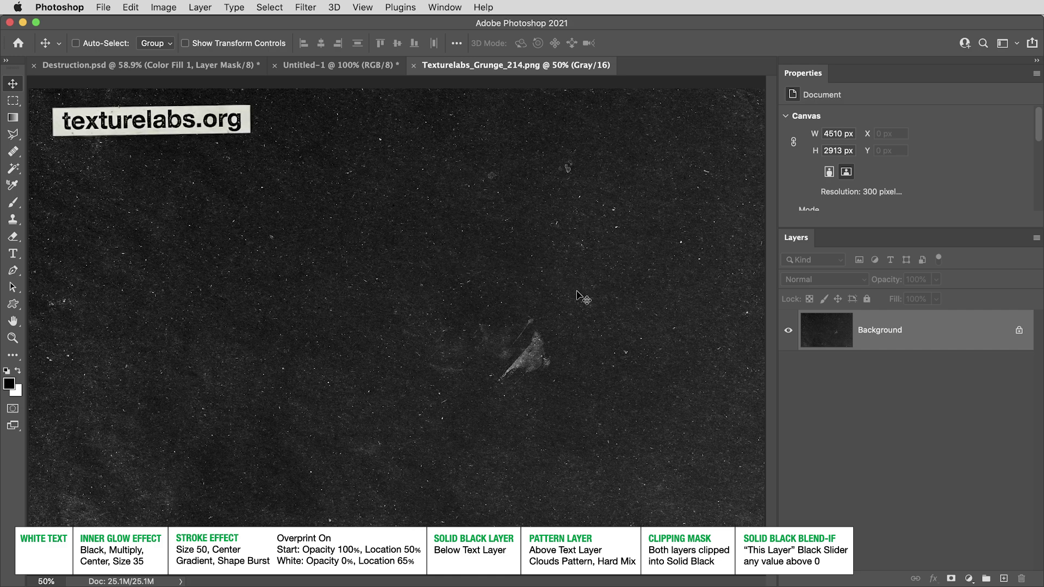
Step: Paste the Grunge_214 texture into Color Fill 1's mask, deselect and invert it
{"action": "key", "text": "super+a"}
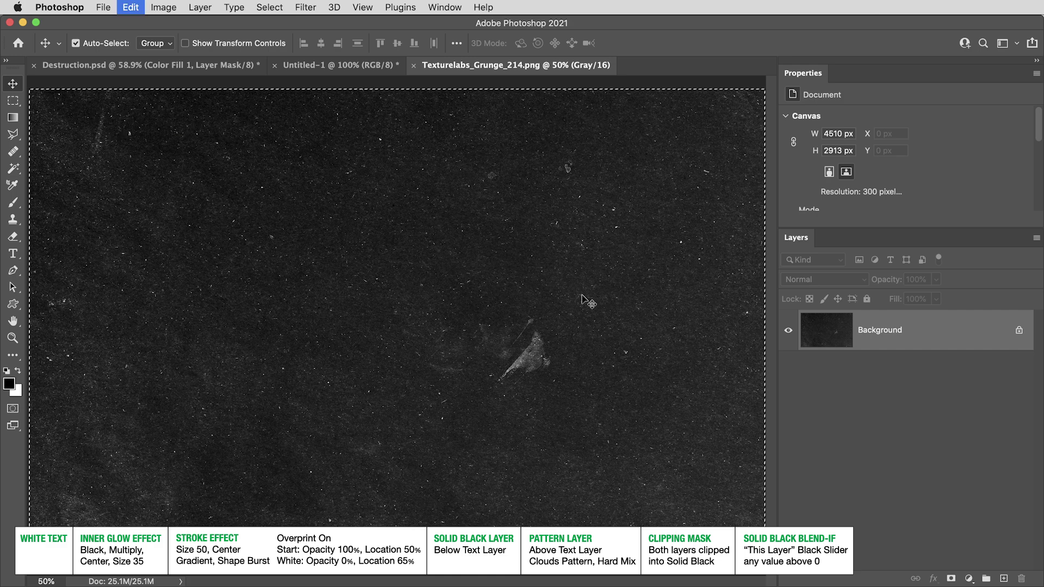
{"action": "key", "text": "ctrl+Tab"}
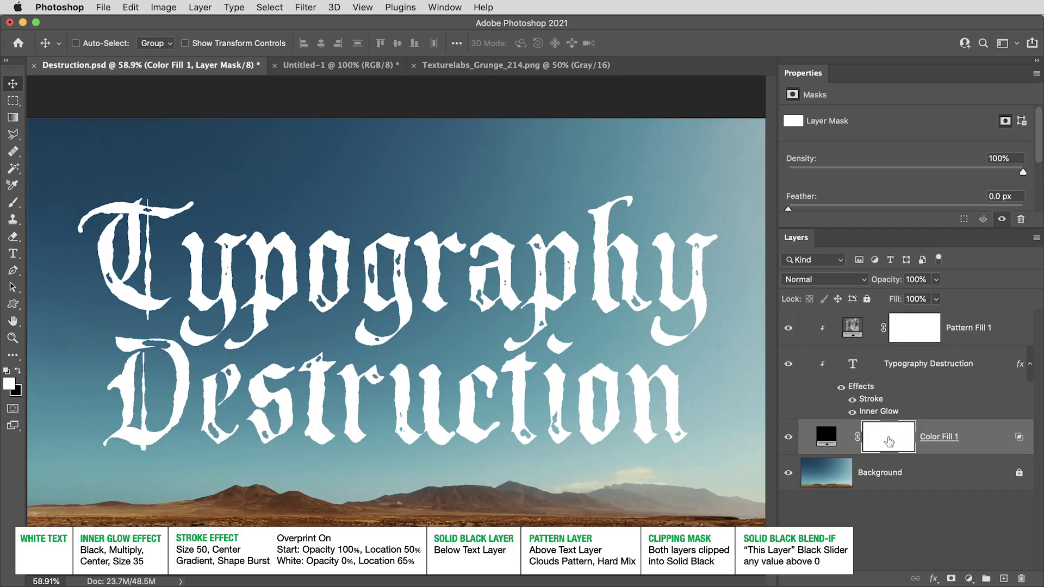
{"action": "left_click", "coordinate": [889, 440], "text": "alt"}
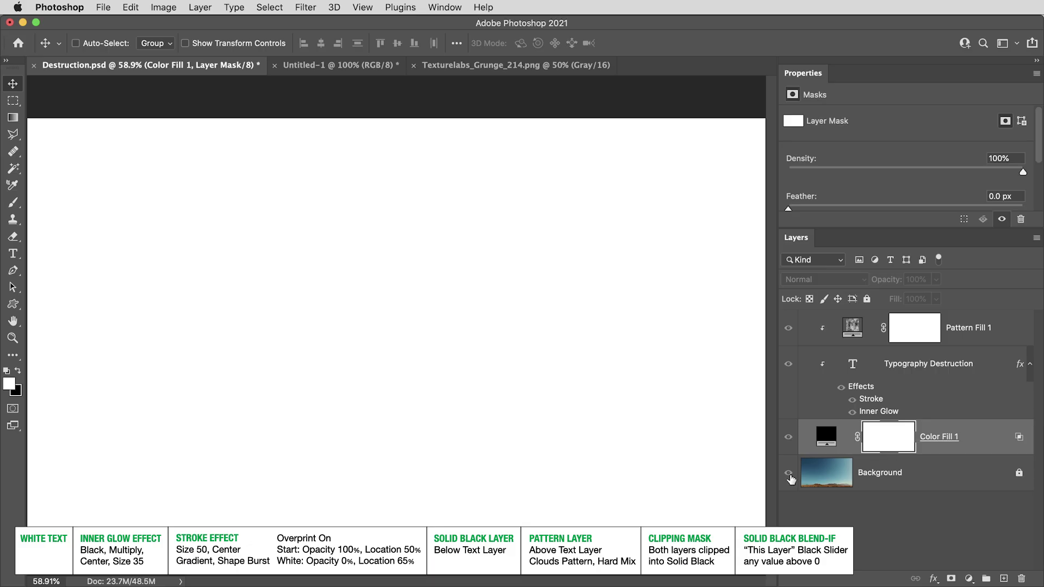
{"action": "key", "text": "super+v"}
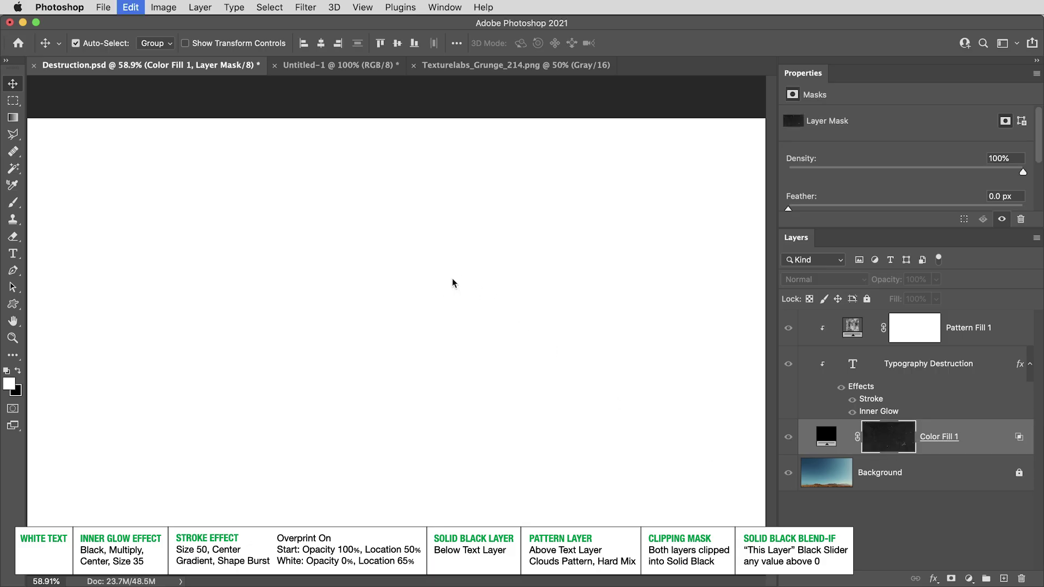
{"action": "key", "text": "super+d"}
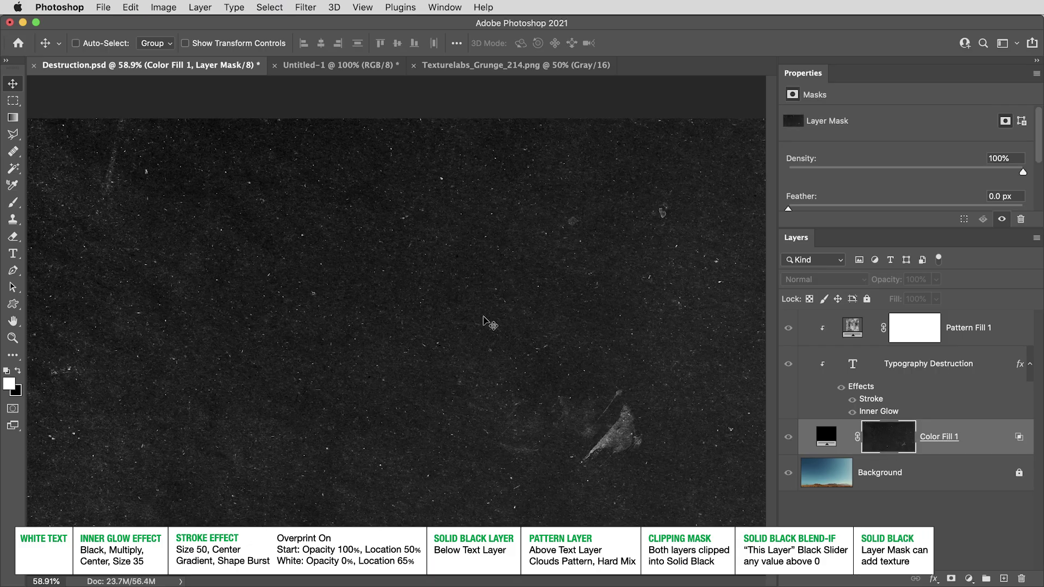
{"action": "key", "text": "super+i"}
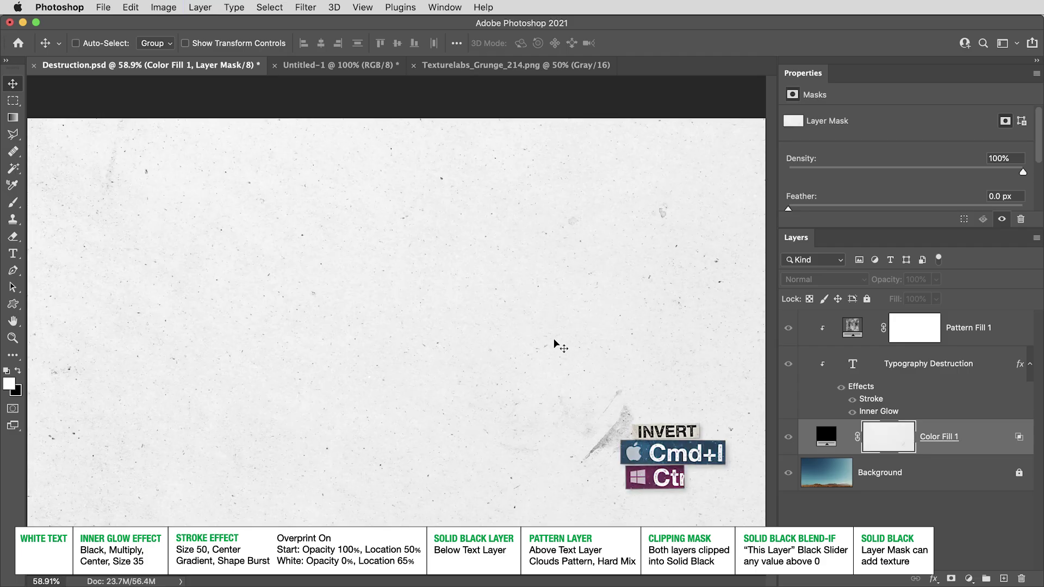
{"action": "left_click", "coordinate": [827, 436]}
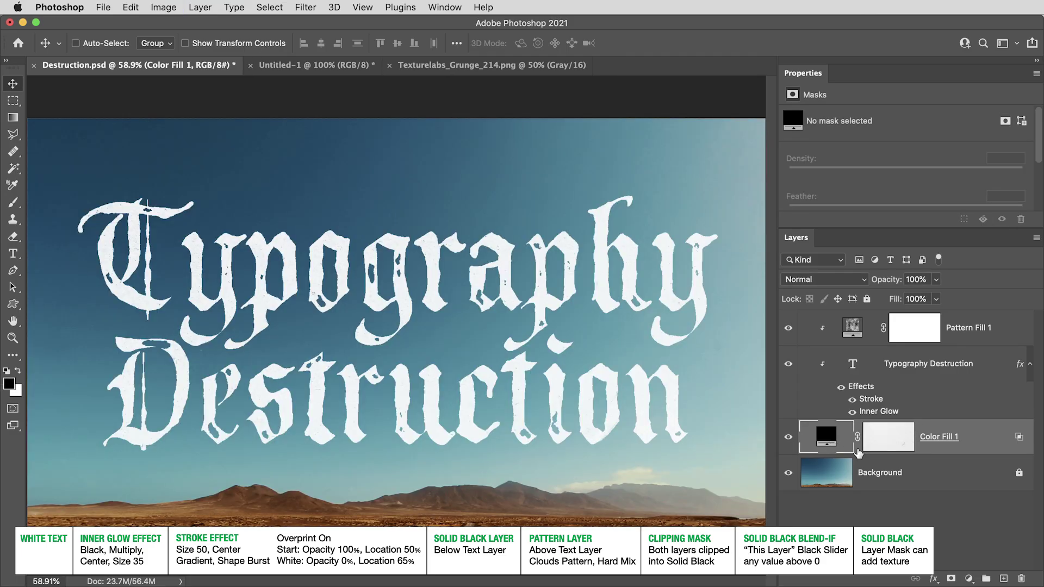
{"action": "left_click", "coordinate": [888, 436]}
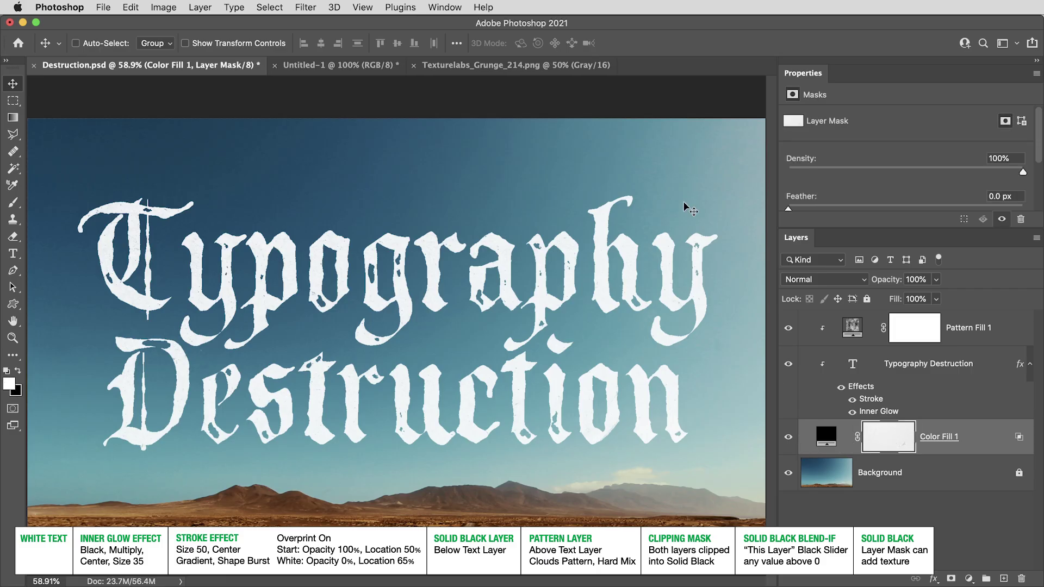
Step: Apply Levels with input values 175 / 1.00 / 244 to the Color Fill 1 mask
{"action": "key", "text": "super+l"}
{"action": "left_click_drag", "start_coordinate": [644, 256], "coordinate": [800, 259]}
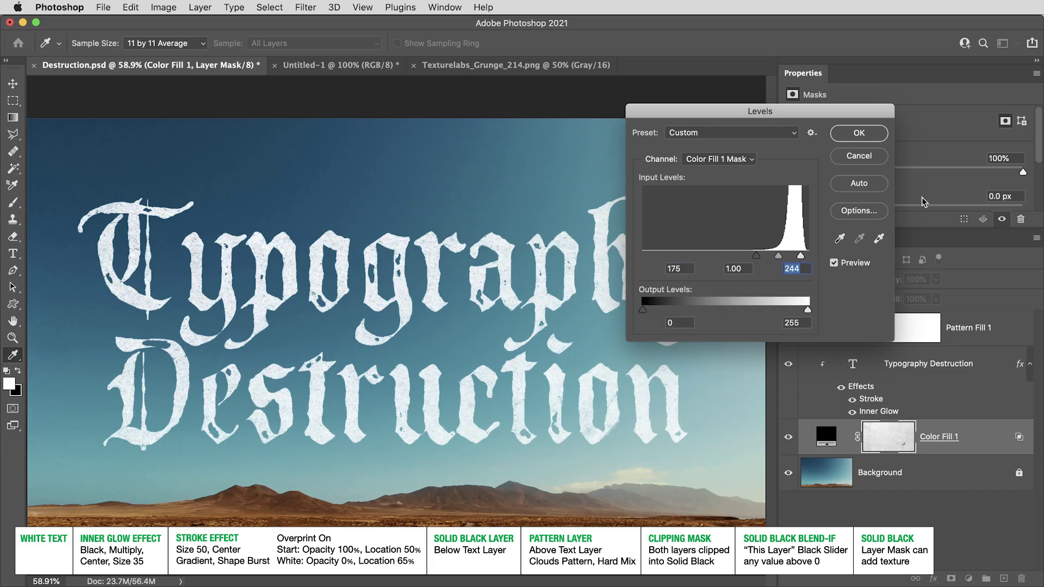
{"action": "left_click", "coordinate": [864, 136]}
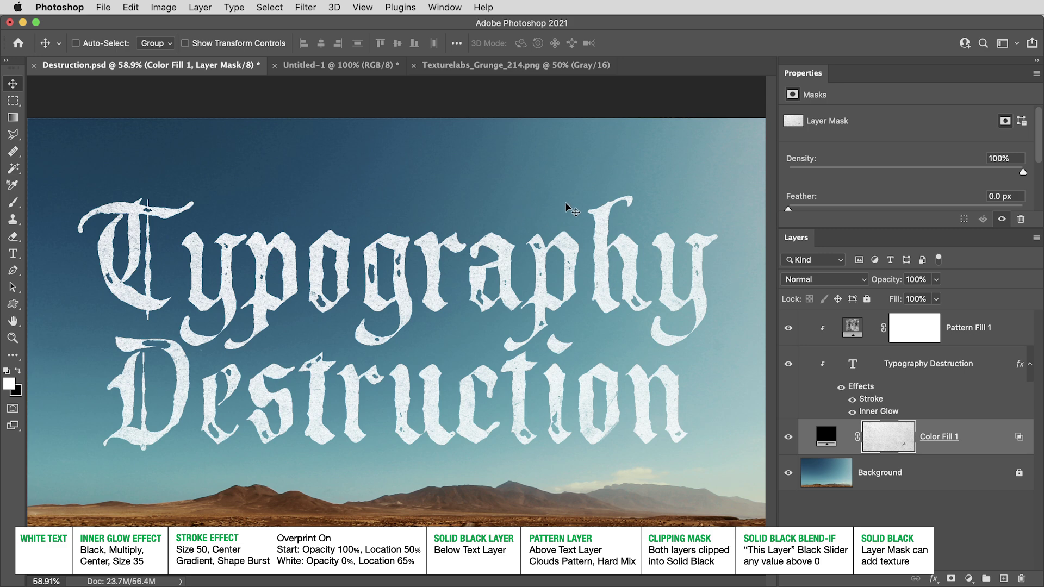
Step: Group Pattern Fill 1, the text layer and Color Fill 1 into Group 1
{"action": "left_click", "coordinate": [1000, 331]}
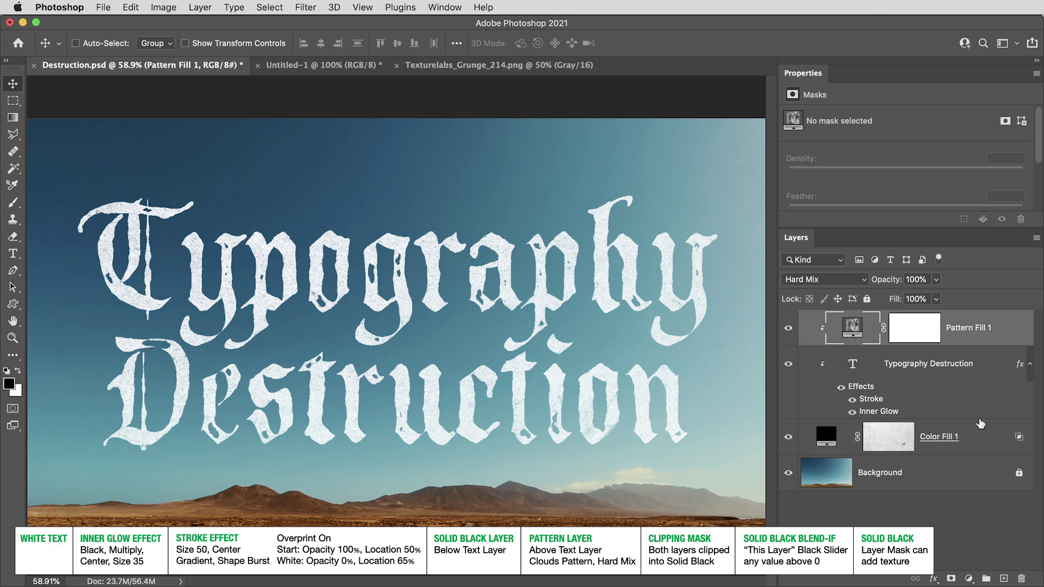
{"action": "left_click", "coordinate": [981, 441], "text": "shift"}
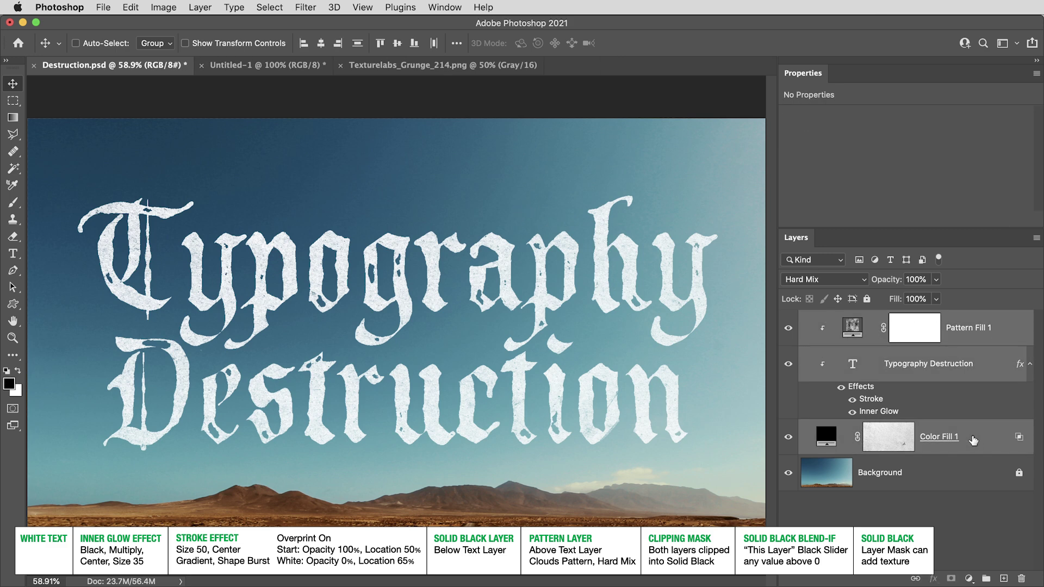
{"action": "left_click_drag", "start_coordinate": [973, 440], "coordinate": [986, 578]}
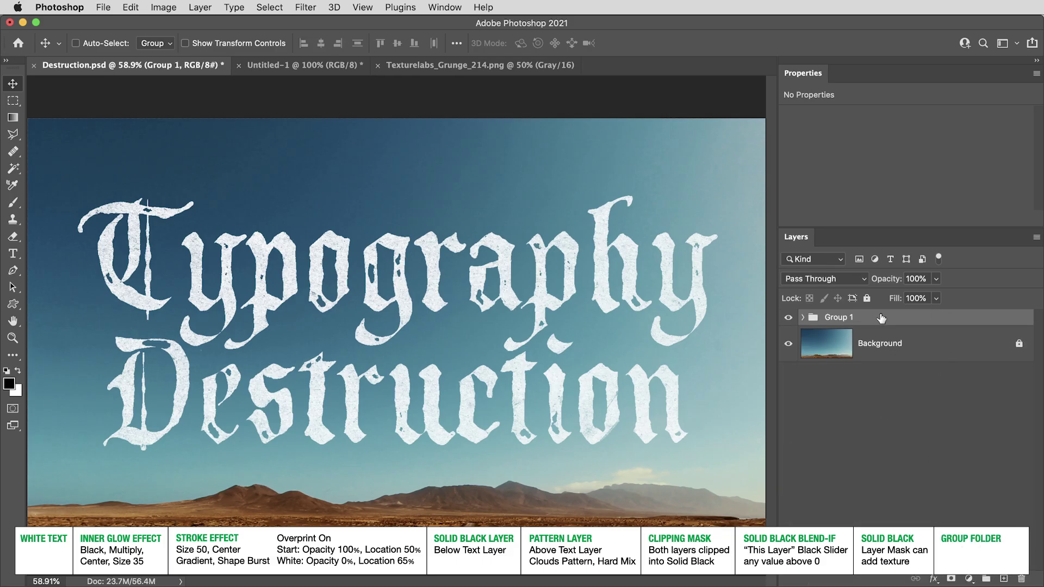
Step: Add a pale yellow #fef972 Color Overlay effect to Group 1
{"action": "left_click", "coordinate": [931, 579]}
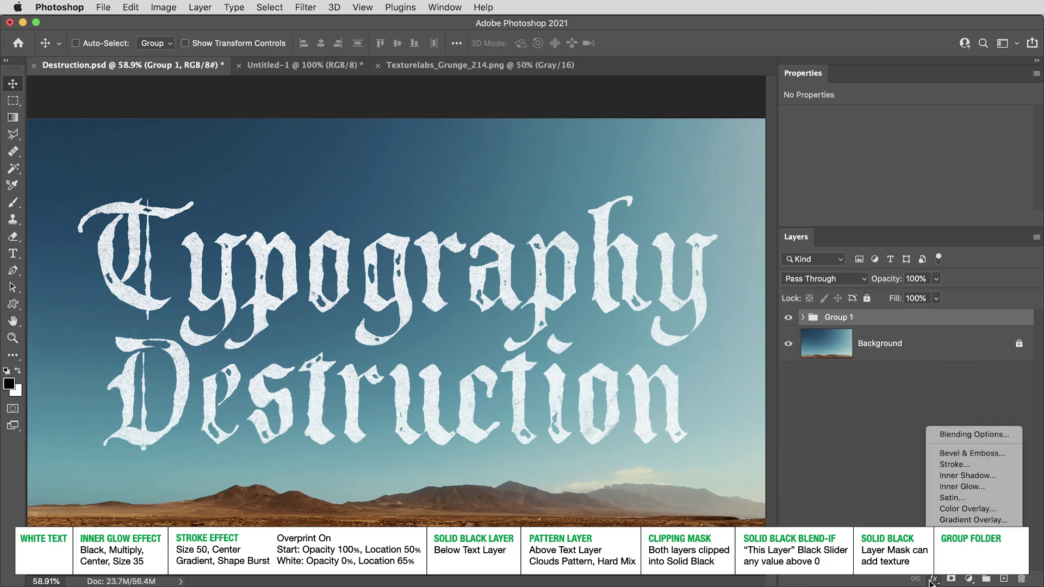
{"action": "left_click", "coordinate": [956, 510]}
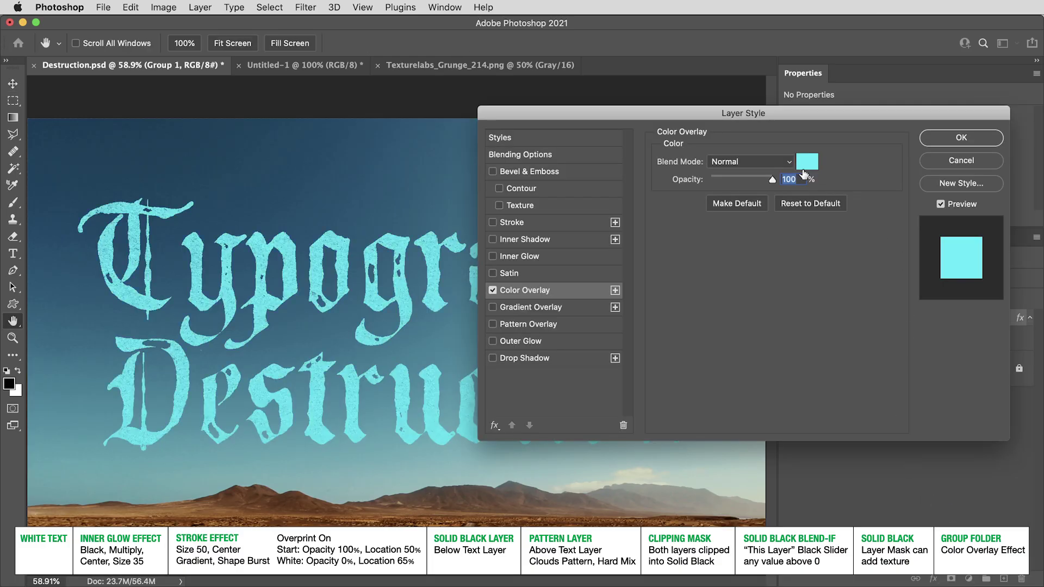
{"action": "left_click", "coordinate": [807, 161]}
{"action": "left_click_drag", "start_coordinate": [745, 413], "coordinate": [784, 449]}
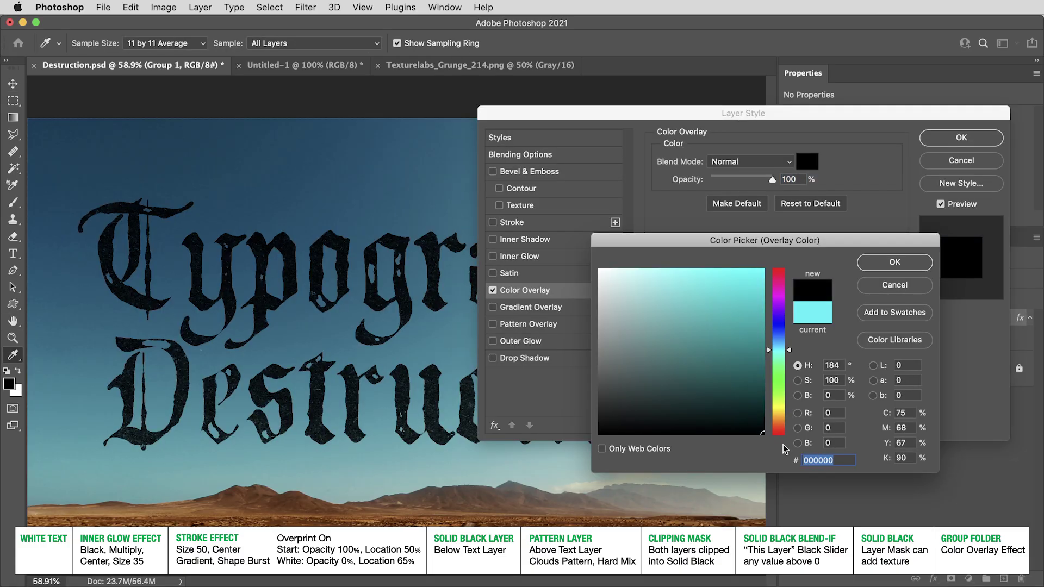
{"action": "left_click", "coordinate": [783, 408]}
{"action": "left_click", "coordinate": [690, 269]}
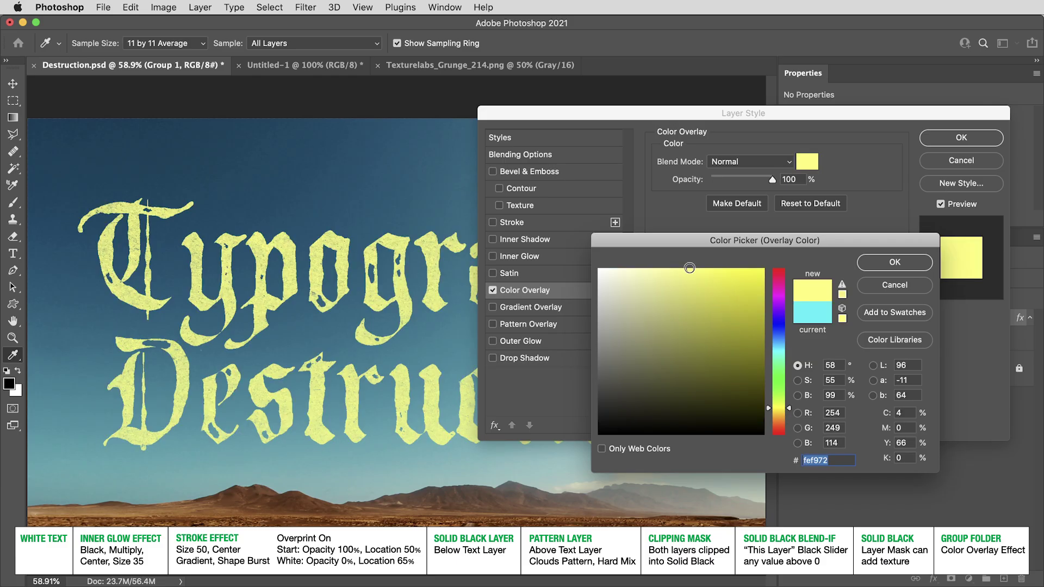
{"action": "left_click", "coordinate": [868, 264]}
{"action": "left_click", "coordinate": [945, 142]}
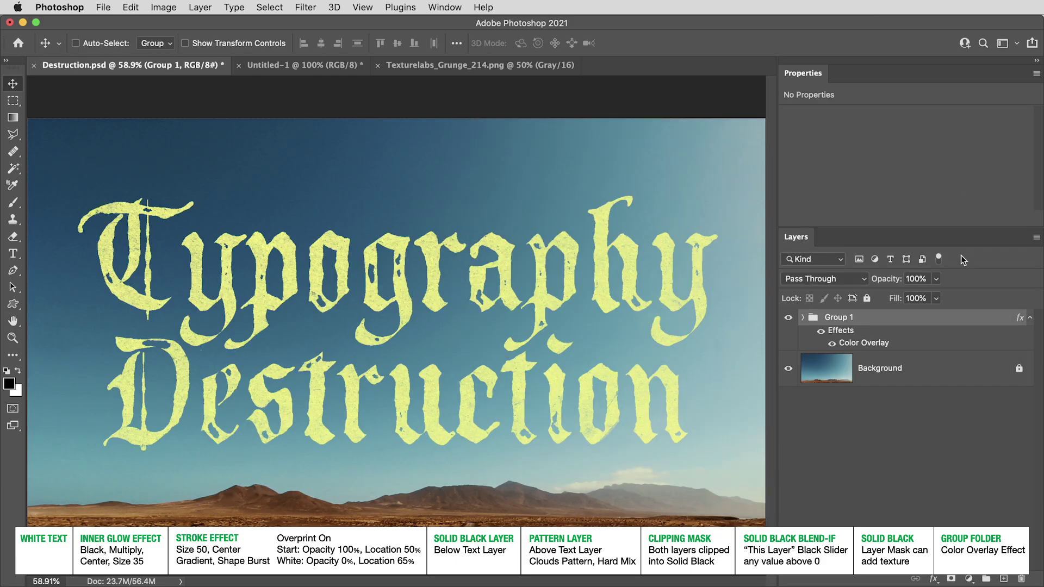
{"action": "left_click", "coordinate": [802, 318]}
{"action": "left_click", "coordinate": [924, 408]}
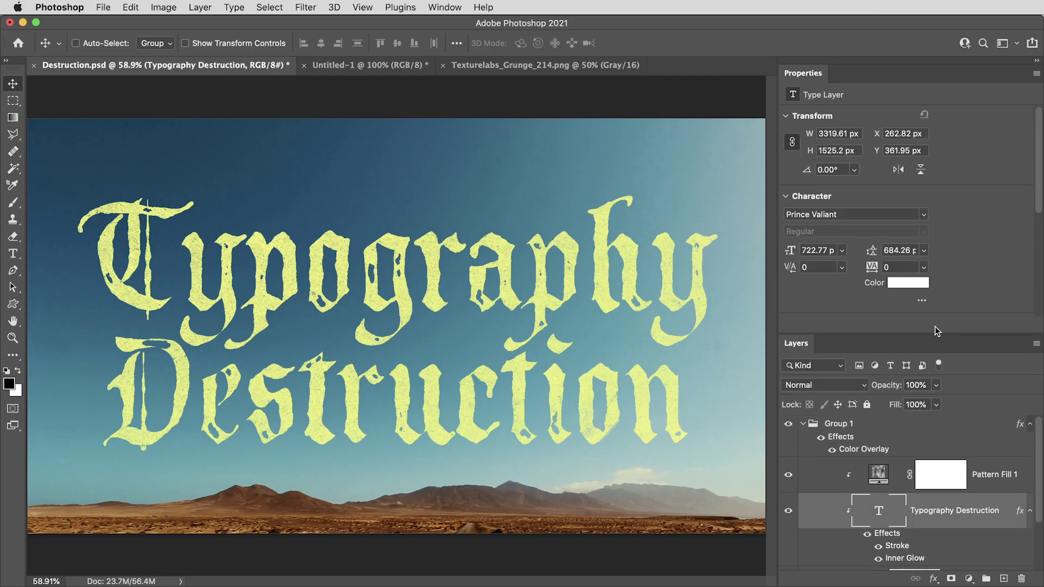
{"action": "left_click", "coordinate": [881, 214]}
{"action": "key", "text": "Down"}
{"action": "key", "text": "Down"}
{"action": "key", "text": "Down"}
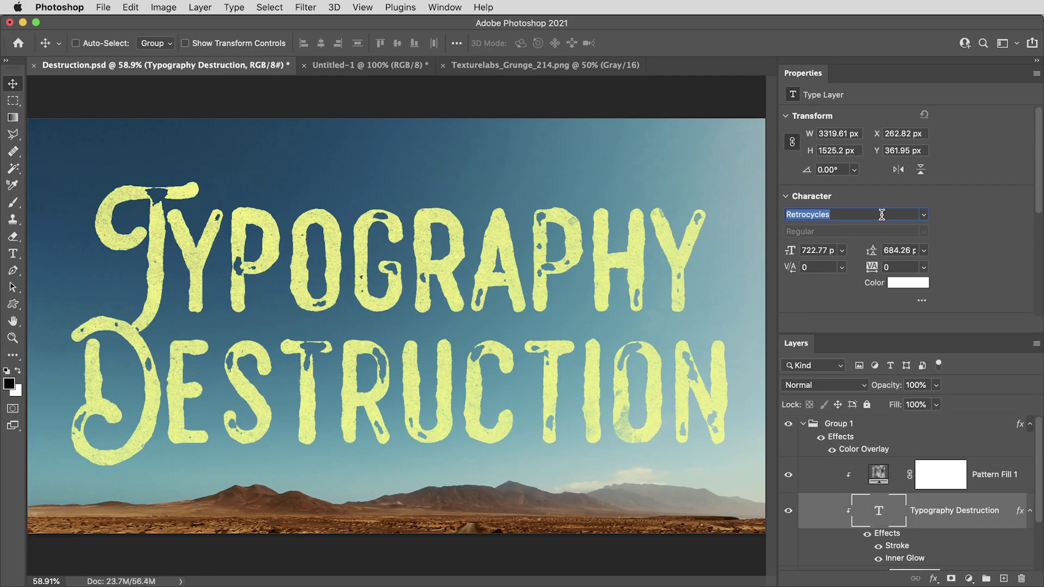
{"action": "key", "text": "Down"}
{"action": "key", "text": "Down"}
{"action": "key", "text": "Down"}
{"action": "key", "text": "Down"}
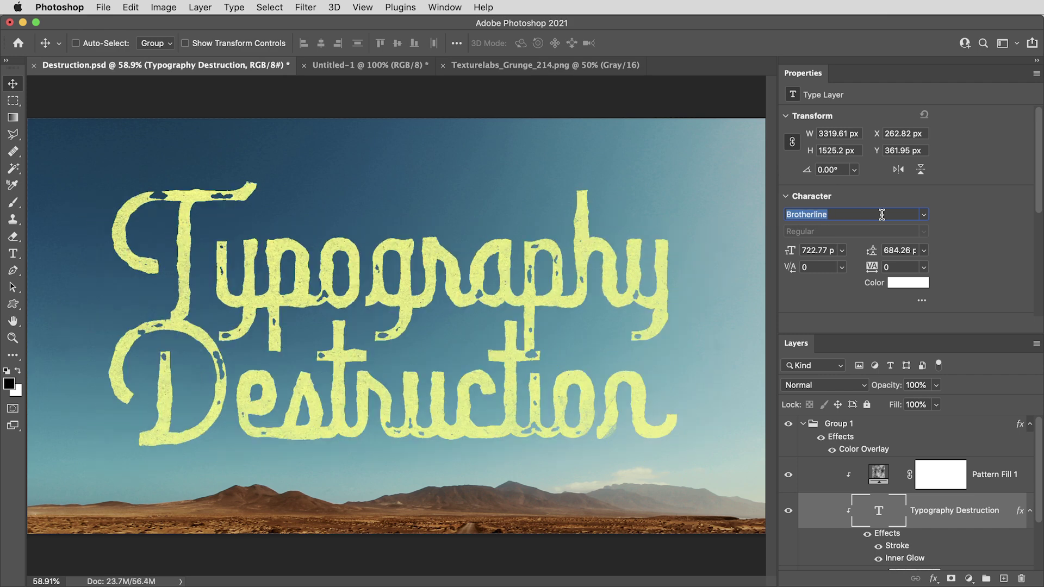
{"action": "key", "text": "Up"}
{"action": "key", "text": "Up"}
{"action": "key", "text": "Up"}
{"action": "key", "text": "Up"}
{"action": "key", "text": "Up"}
{"action": "key", "text": "Up"}
{"action": "key", "text": "Up"}
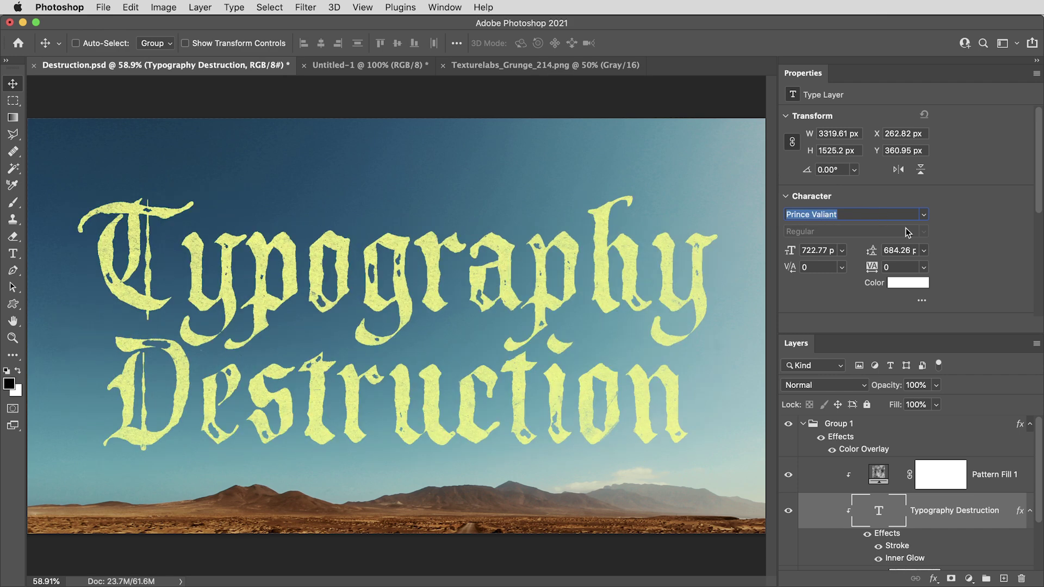
{"action": "double_click", "coordinate": [898, 548]}
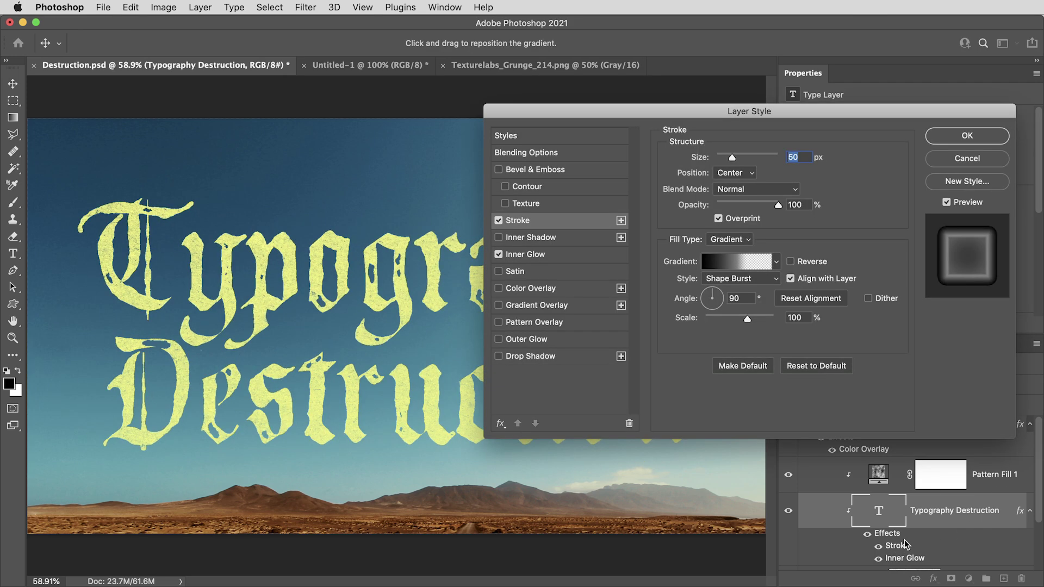
{"action": "left_click_drag", "start_coordinate": [737, 157], "coordinate": [750, 177]}
{"action": "left_click", "coordinate": [560, 256]}
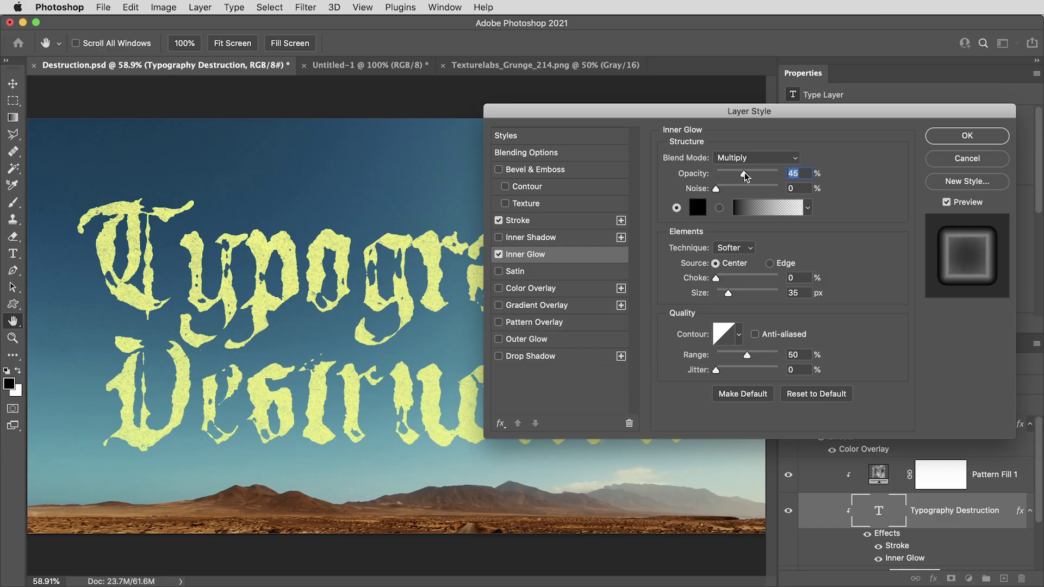
{"action": "left_click", "coordinate": [995, 163]}
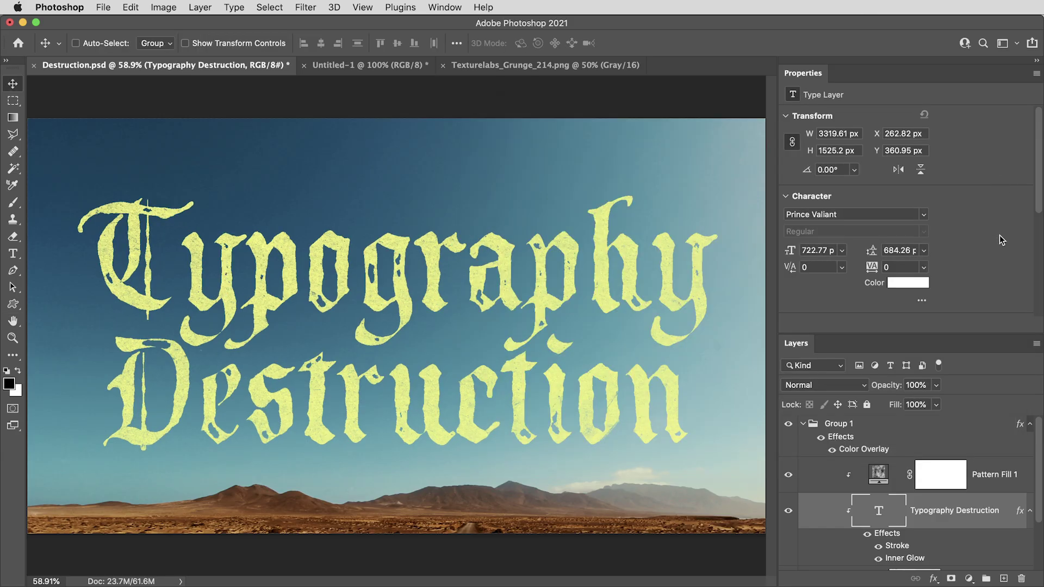
Step: Collapse Group 1, then paste the grunge texture on top and blend it in Screen mode
{"action": "left_click", "coordinate": [803, 424]}
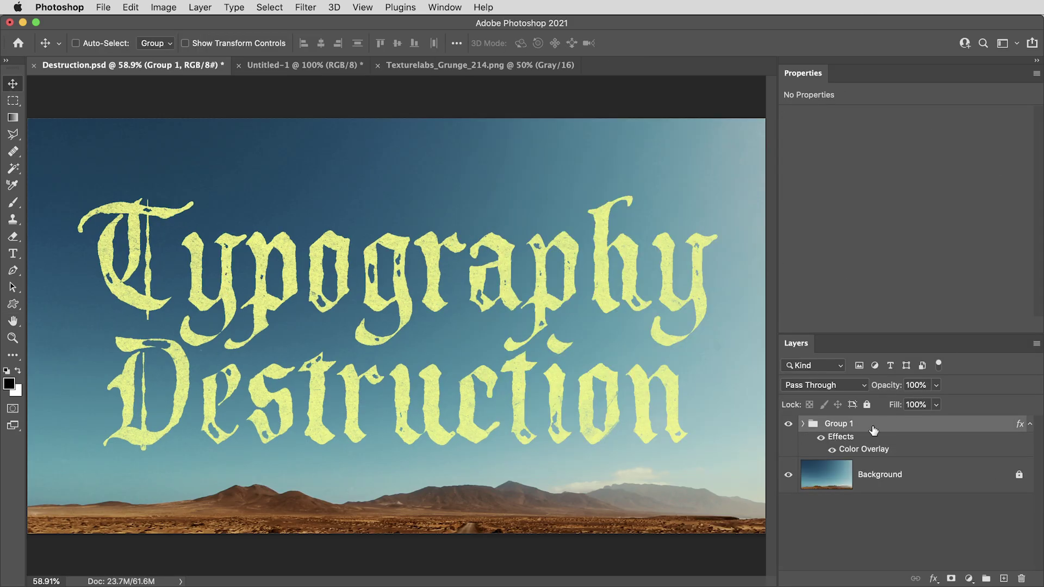
{"action": "key", "text": "super+v"}
{"action": "left_click", "coordinate": [839, 383]}
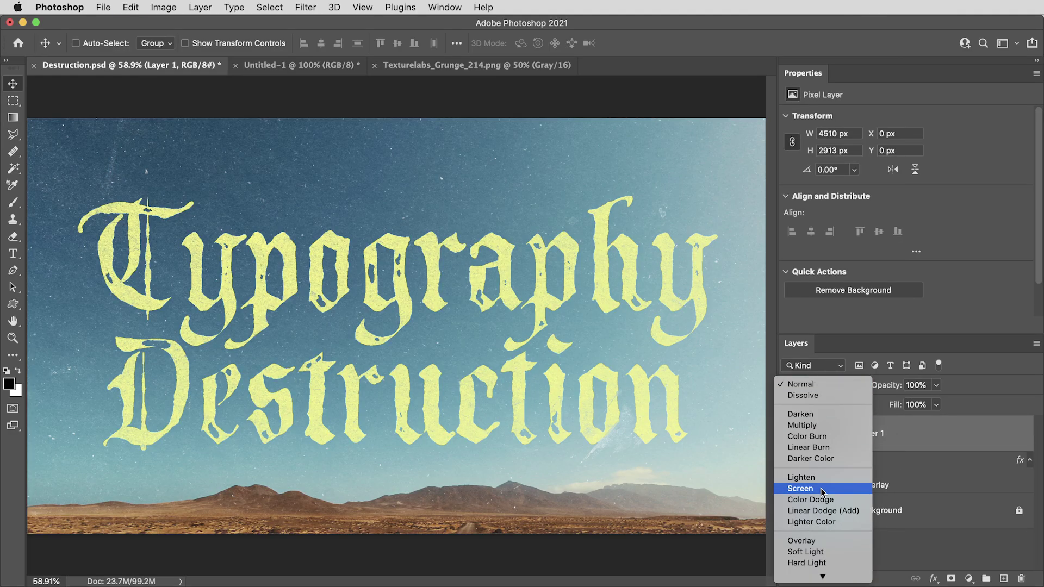
{"action": "left_click", "coordinate": [820, 488]}
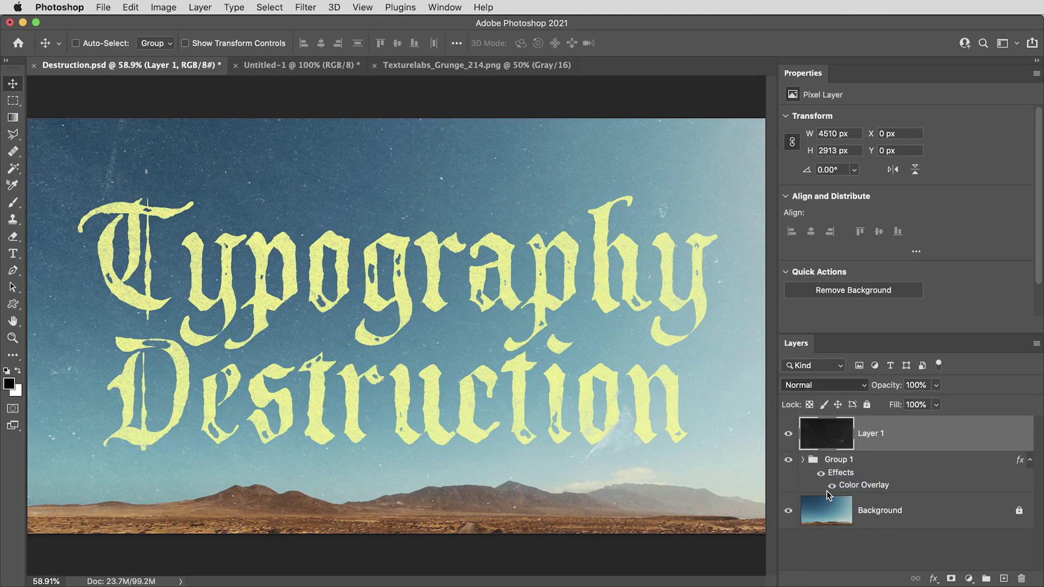